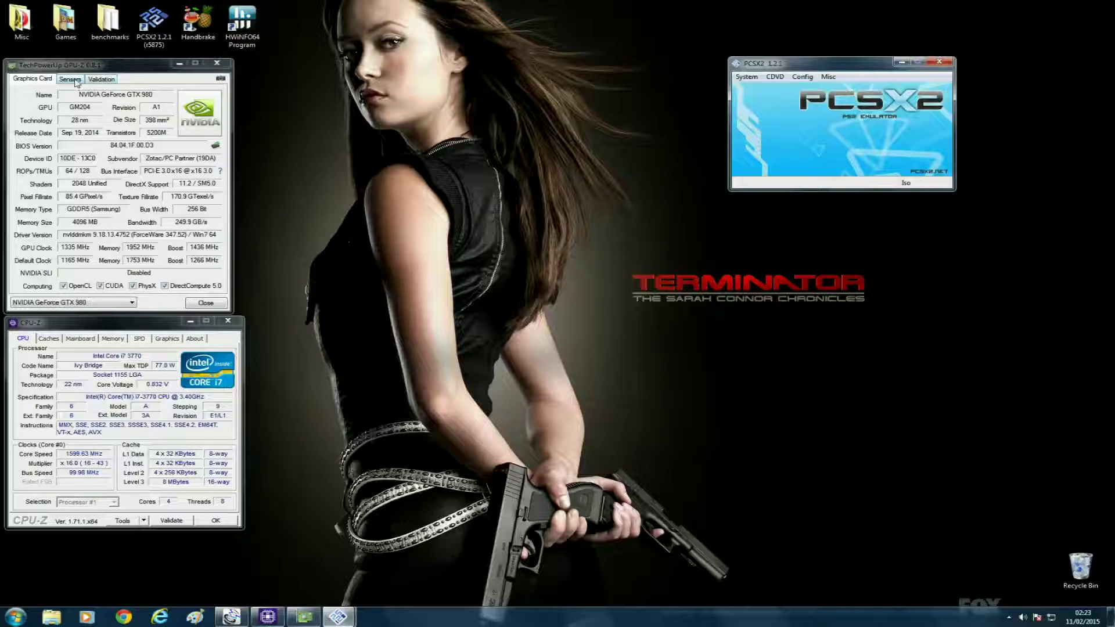
- Review the computer's memory, mainboard and processor details in CPU-Z
{"action": "left_click", "coordinate": [111, 341]}
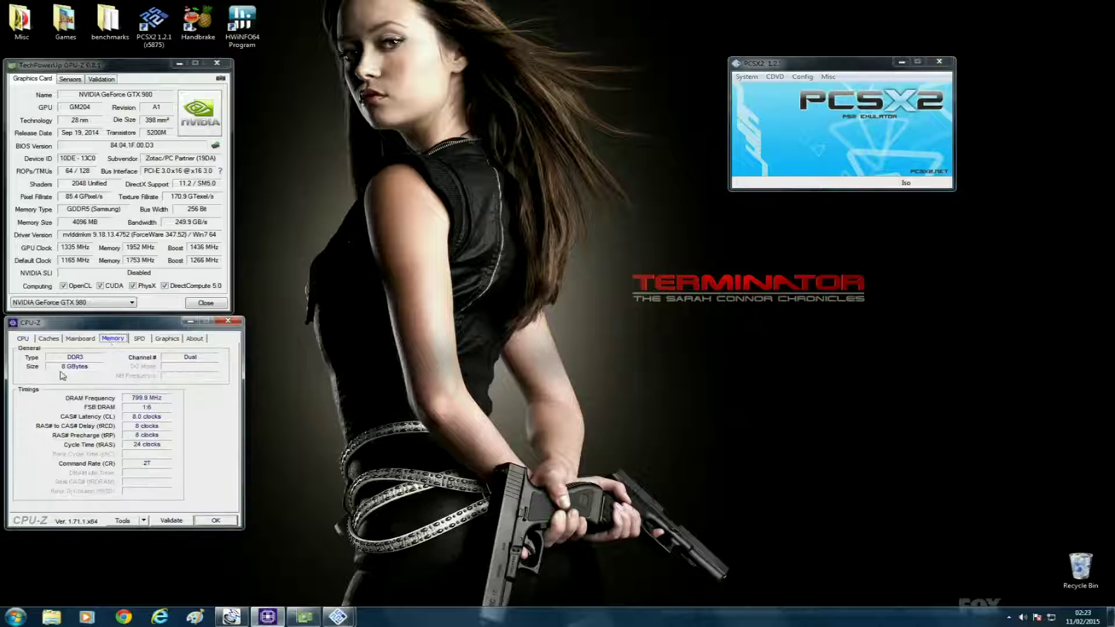
{"action": "left_click", "coordinate": [82, 342]}
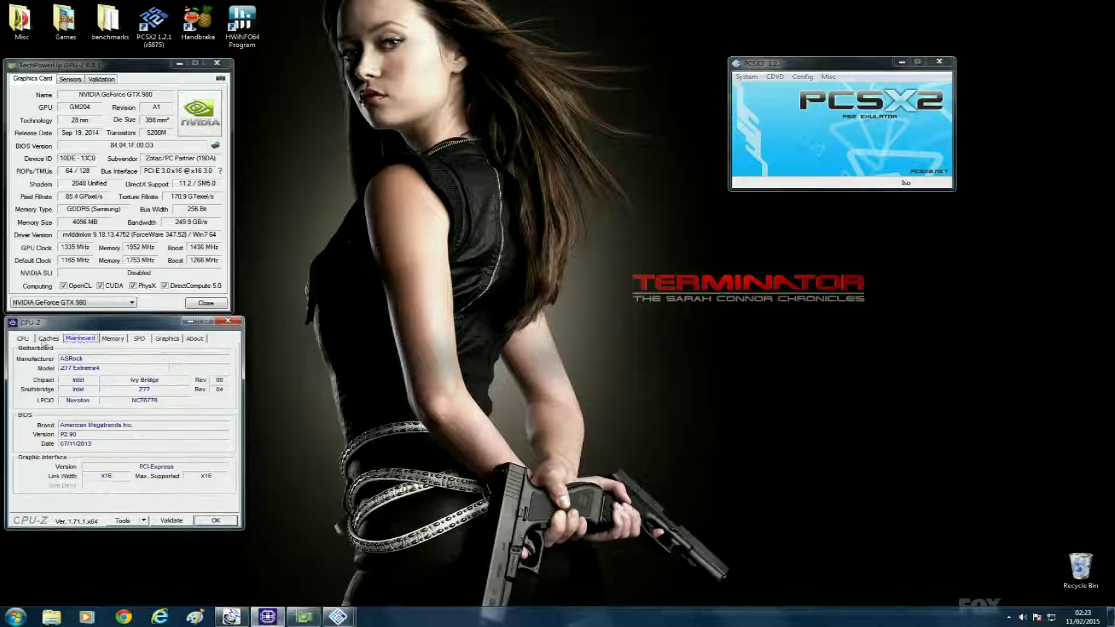
{"action": "left_click", "coordinate": [26, 340]}
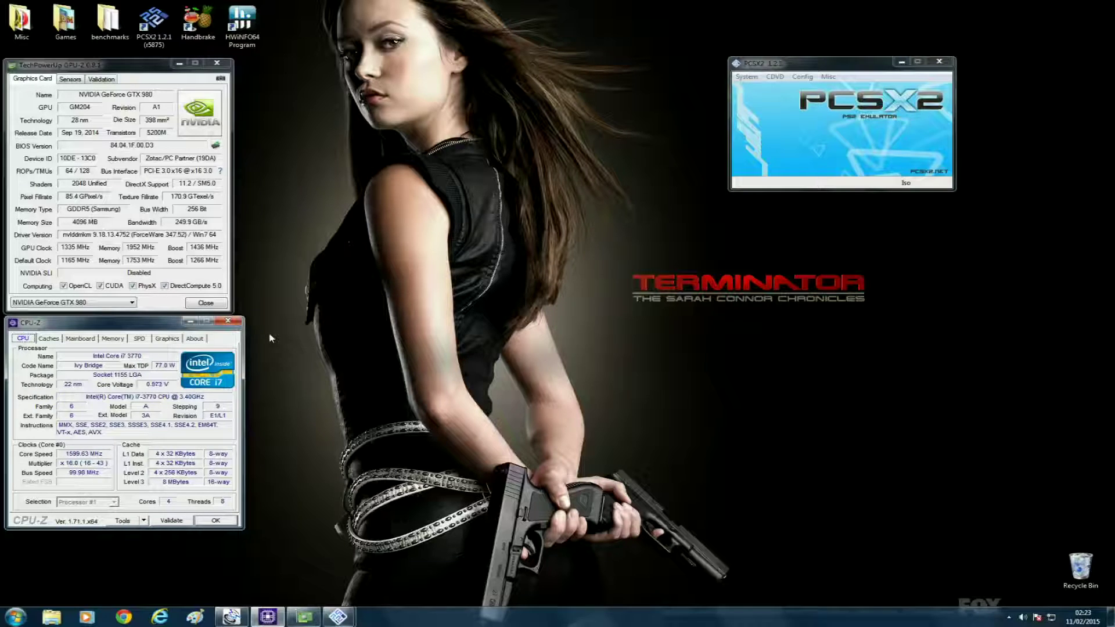
- Switch to PCSX2 and review the EE/IOP, VUs, GS and GS Window pages of the emulation settings, including the dynamic Vsync description
{"action": "left_click", "coordinate": [801, 77]}
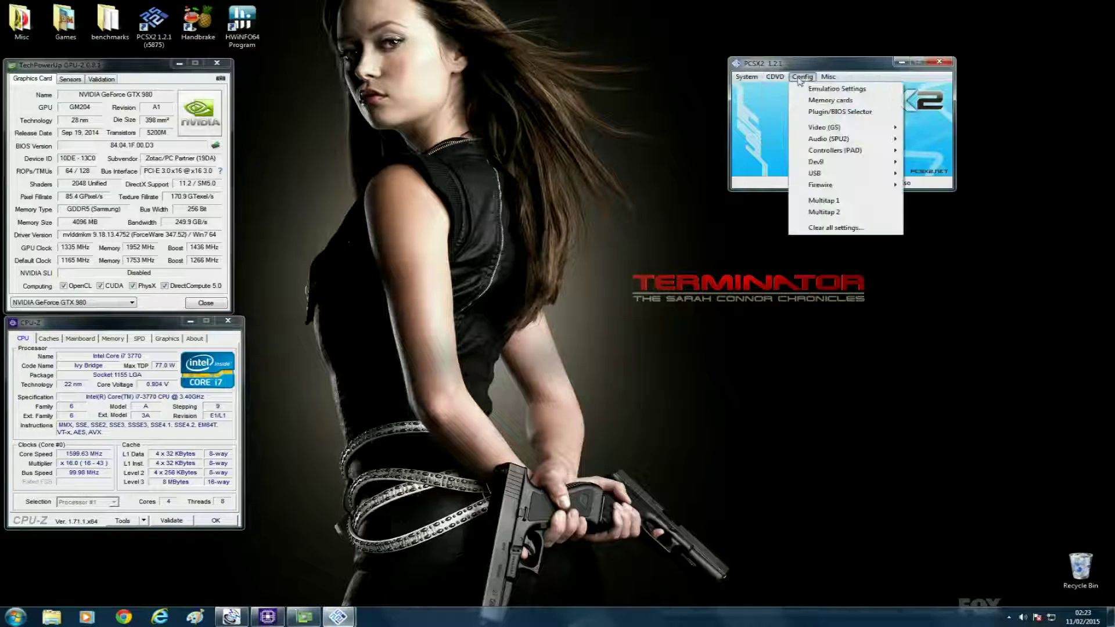
{"action": "left_click", "coordinate": [824, 88]}
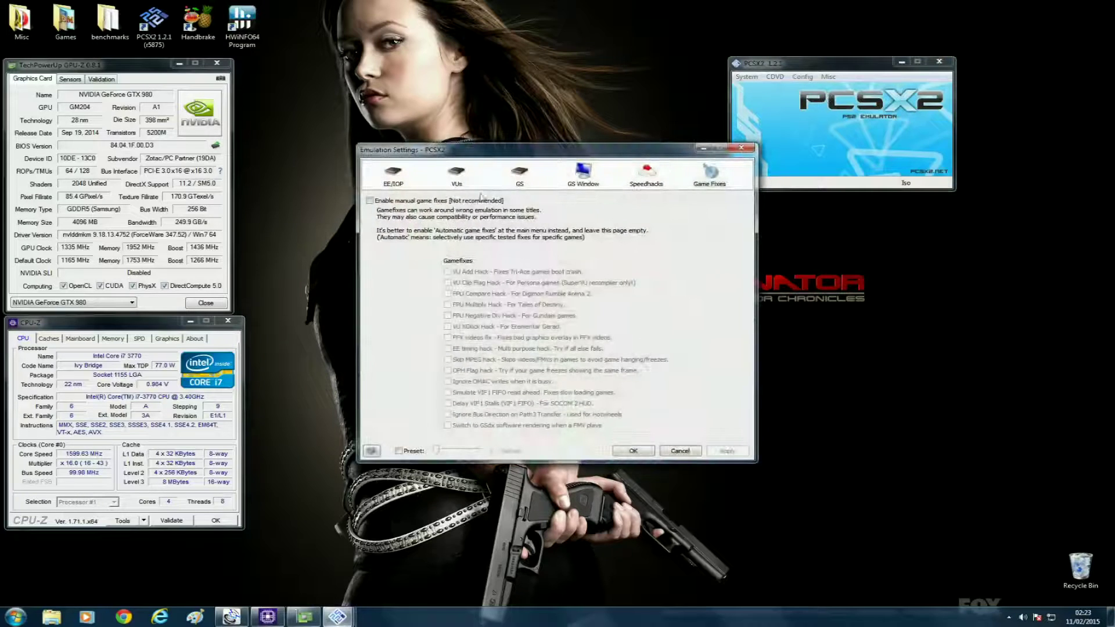
{"action": "left_click", "coordinate": [393, 174]}
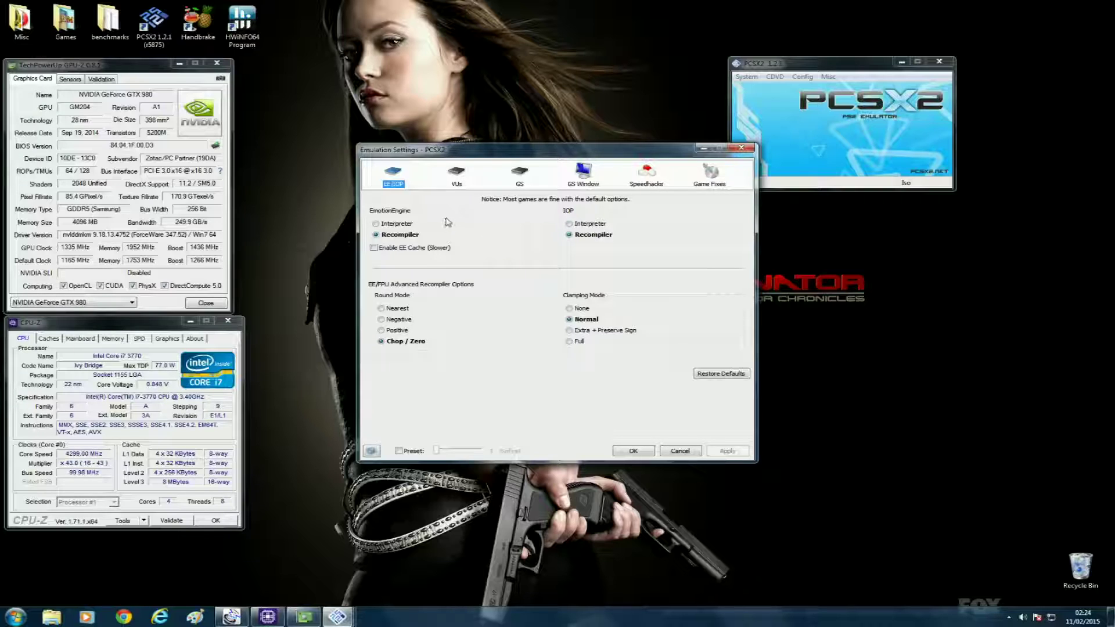
{"action": "left_click", "coordinate": [454, 171]}
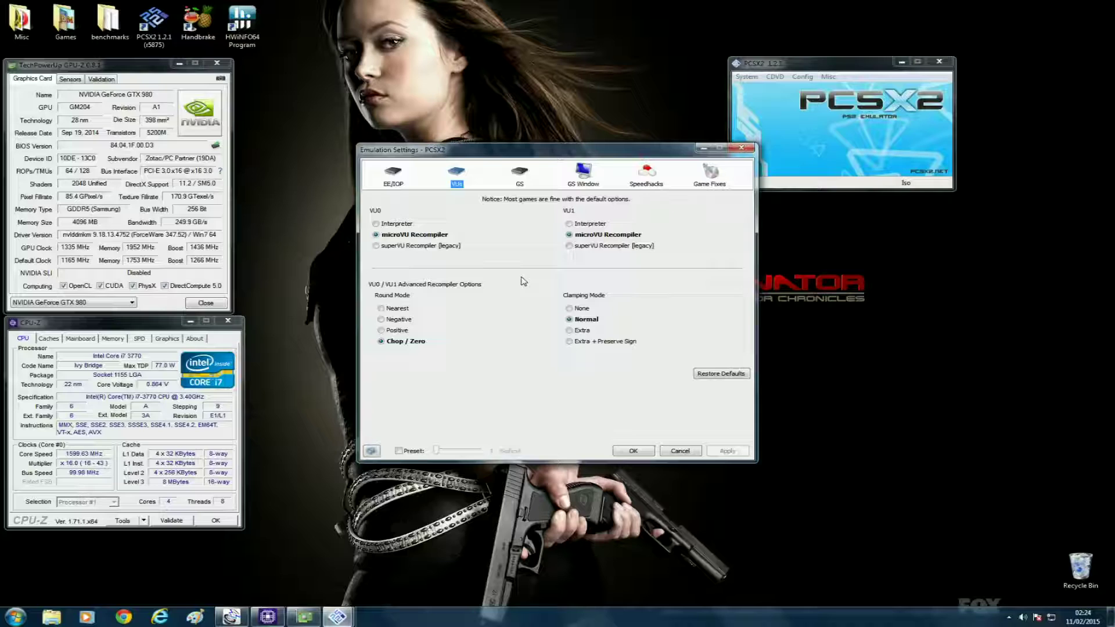
{"action": "left_click", "coordinate": [515, 175]}
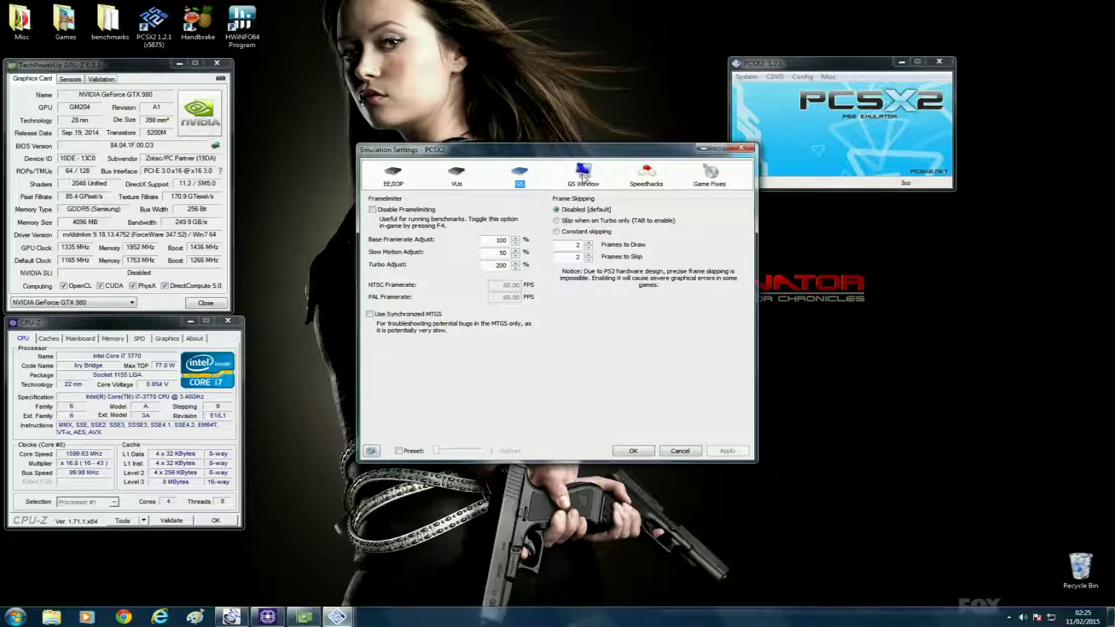
{"action": "left_click", "coordinate": [598, 178]}
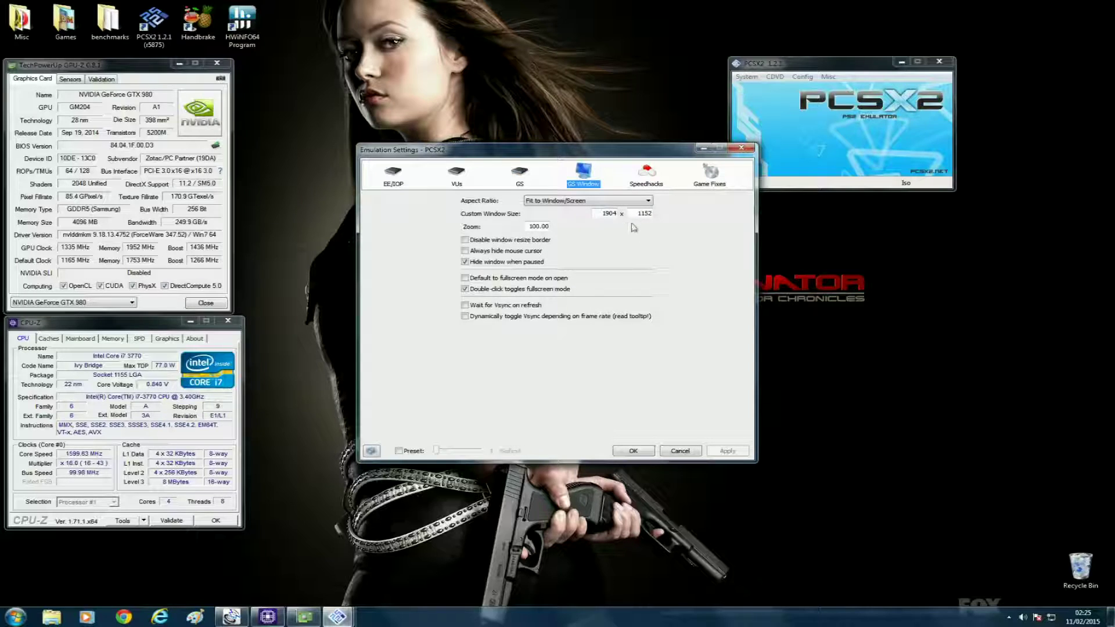
{"action": "mouse_move", "coordinate": [558, 324]}
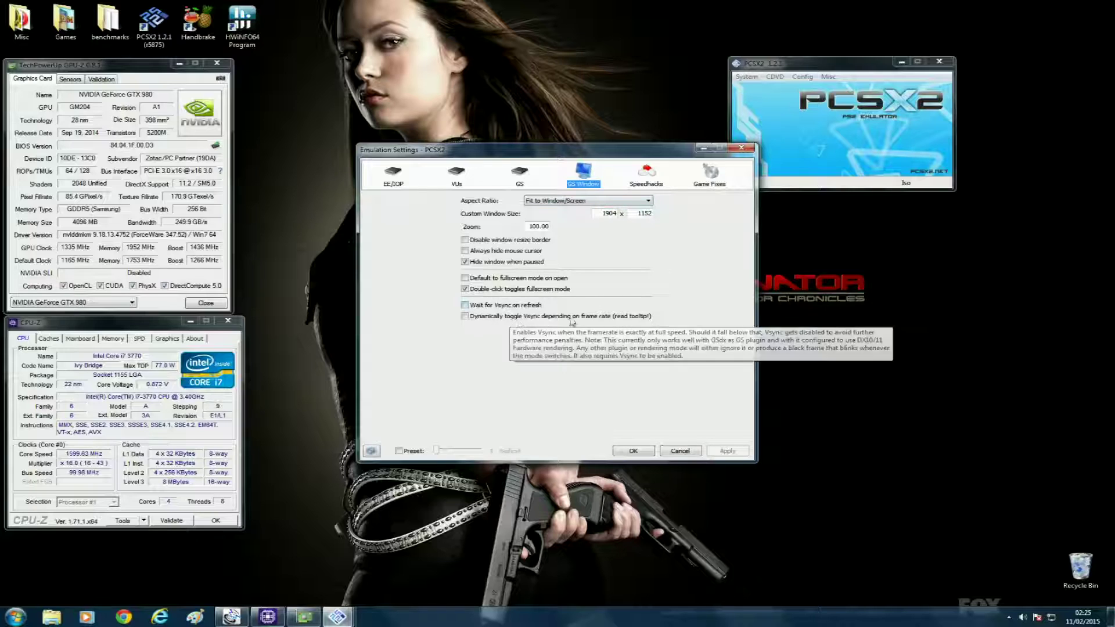
- Review the Speedhacks and Game Fixes pages, and close the emulation settings
{"action": "left_click", "coordinate": [646, 178]}
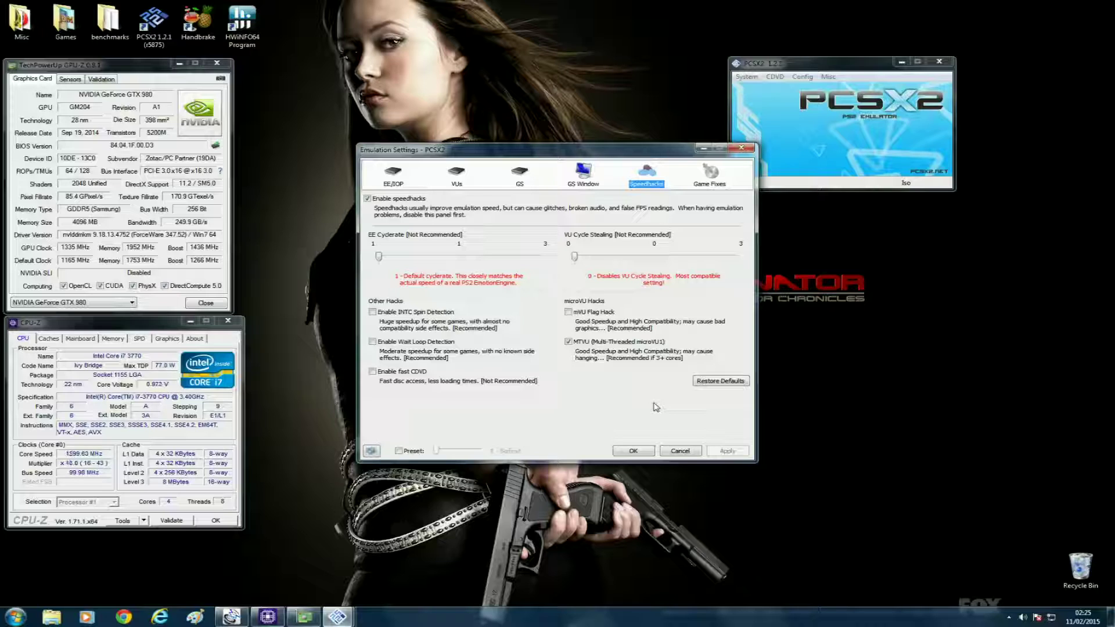
{"action": "mouse_move", "coordinate": [538, 323]}
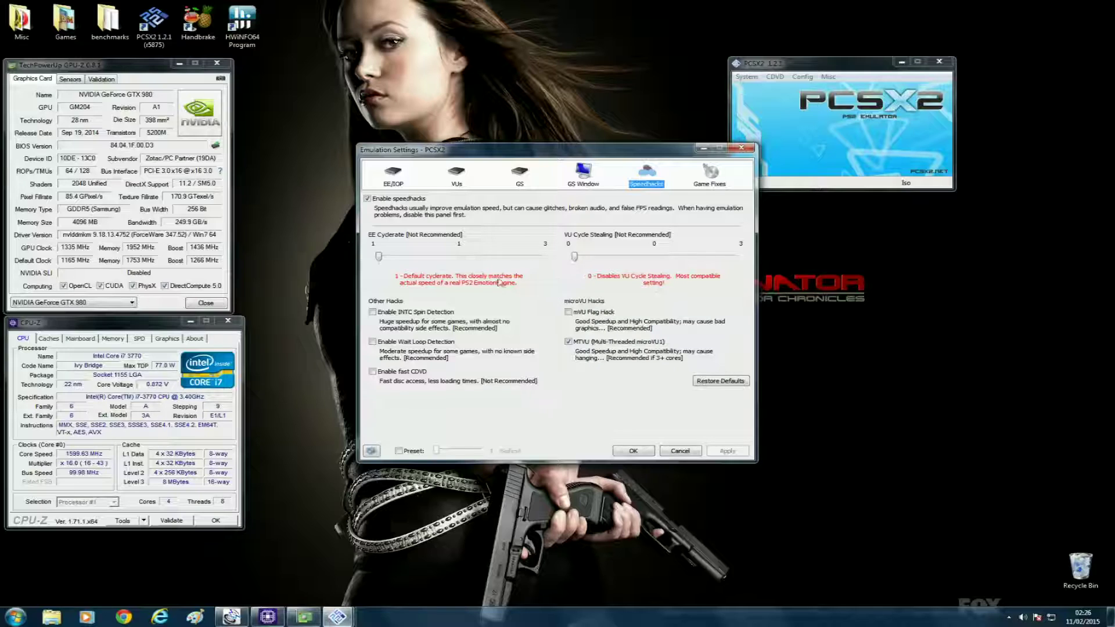
{"action": "mouse_move", "coordinate": [539, 294]}
{"action": "left_click", "coordinate": [709, 174]}
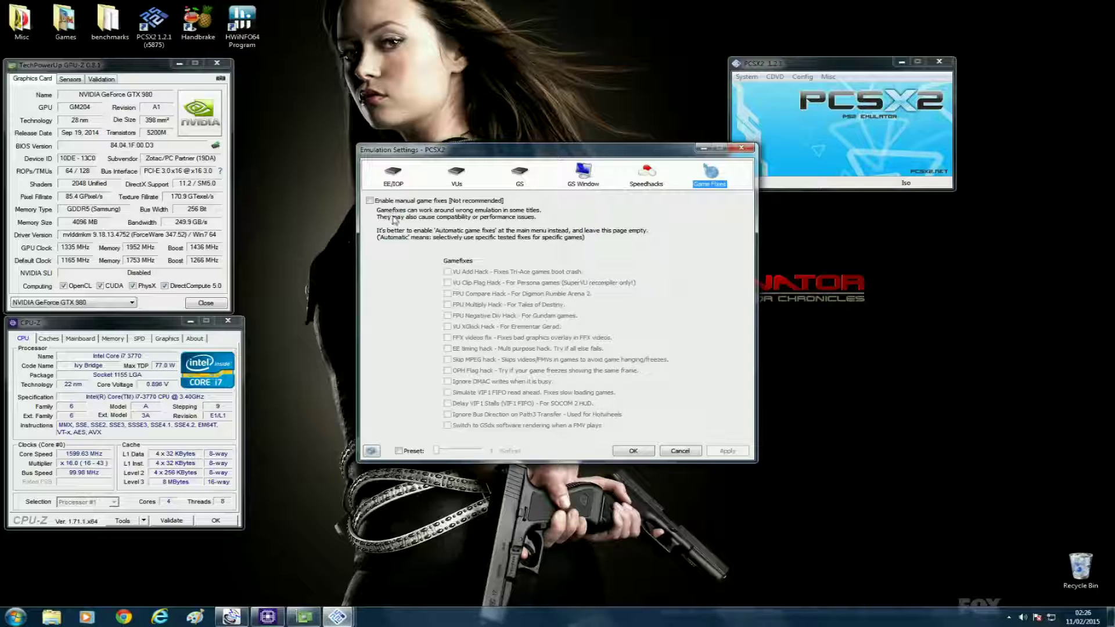
{"action": "left_click", "coordinate": [635, 450]}
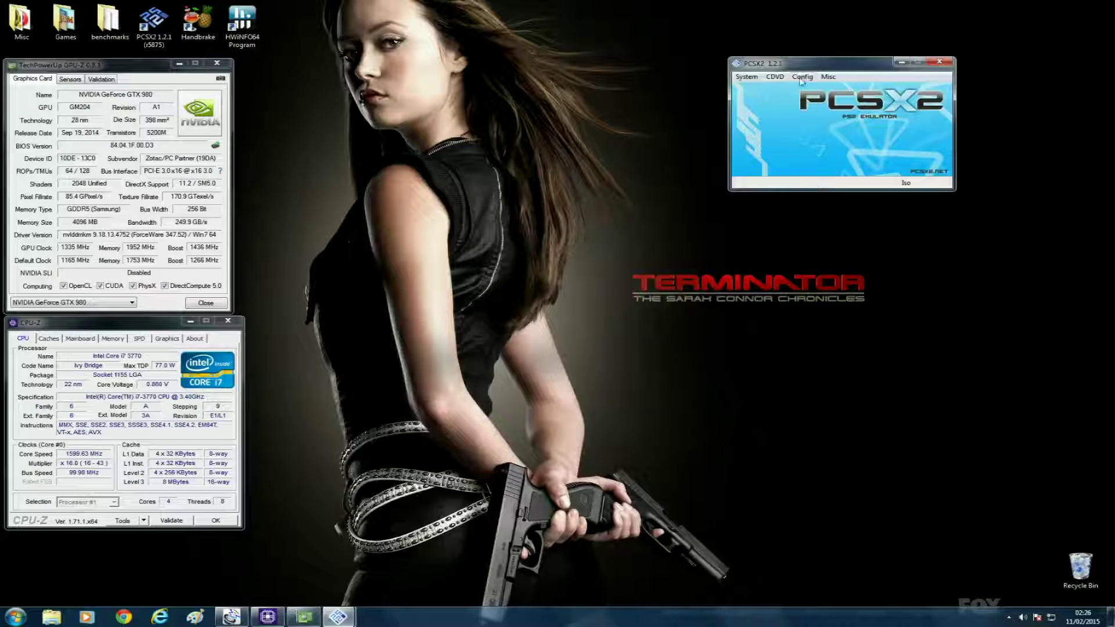
- Choose the USA v02.20 (10/02/2006) Console BIOS rom in the component selector
{"action": "left_click", "coordinate": [801, 77]}
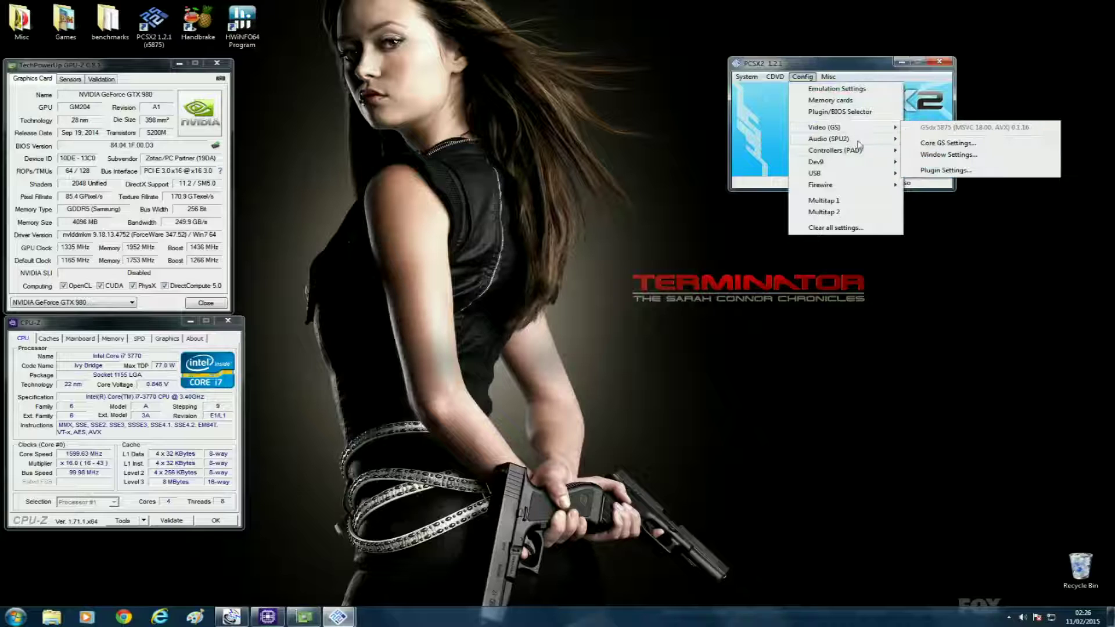
{"action": "left_click", "coordinate": [861, 112]}
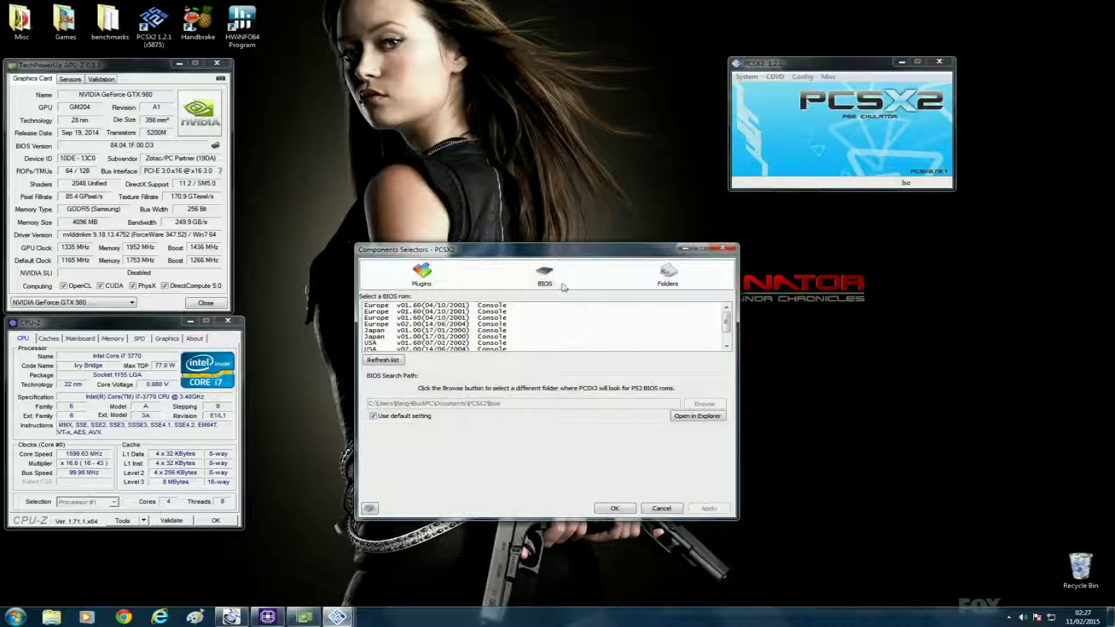
{"action": "left_click_drag", "start_coordinate": [726, 320], "coordinate": [726, 337]}
{"action": "left_click", "coordinate": [581, 344]}
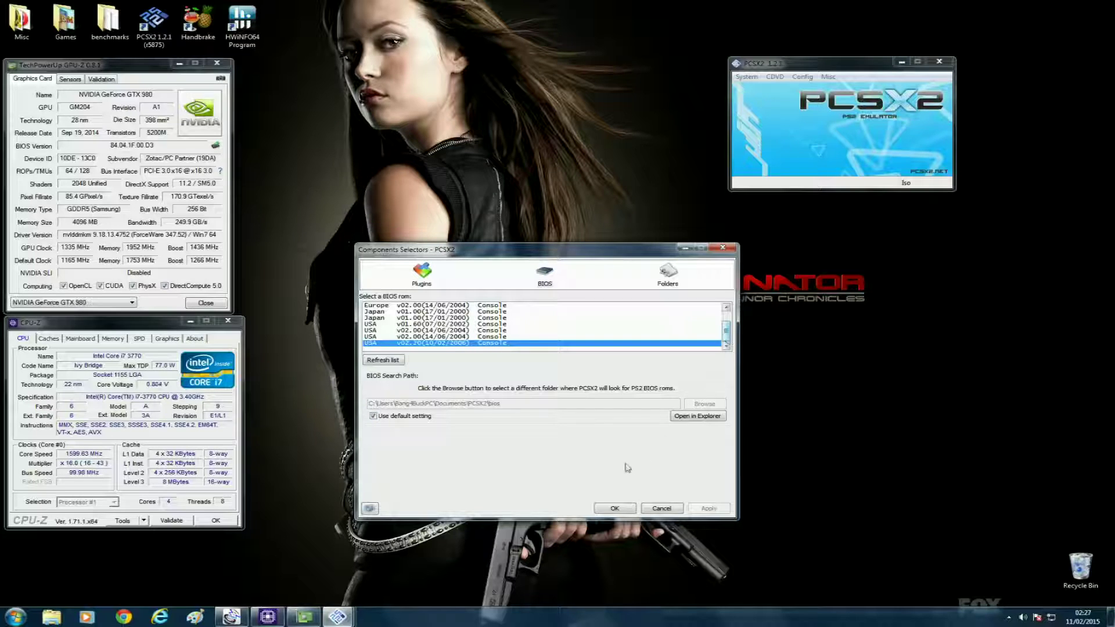
- Keep the GSdx 5875 AVX graphics plugin and set its renderer to Direct3D11 (Hardware) in the plugin's configuration
{"action": "left_click", "coordinate": [429, 274]}
{"action": "left_click", "coordinate": [632, 301]}
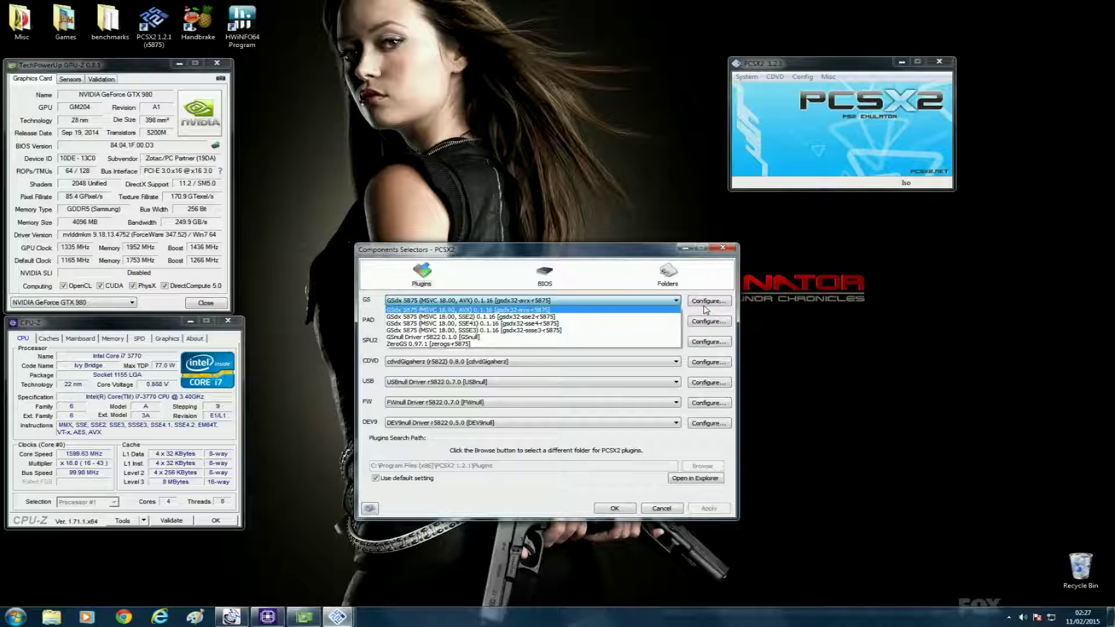
{"action": "left_click", "coordinate": [721, 308]}
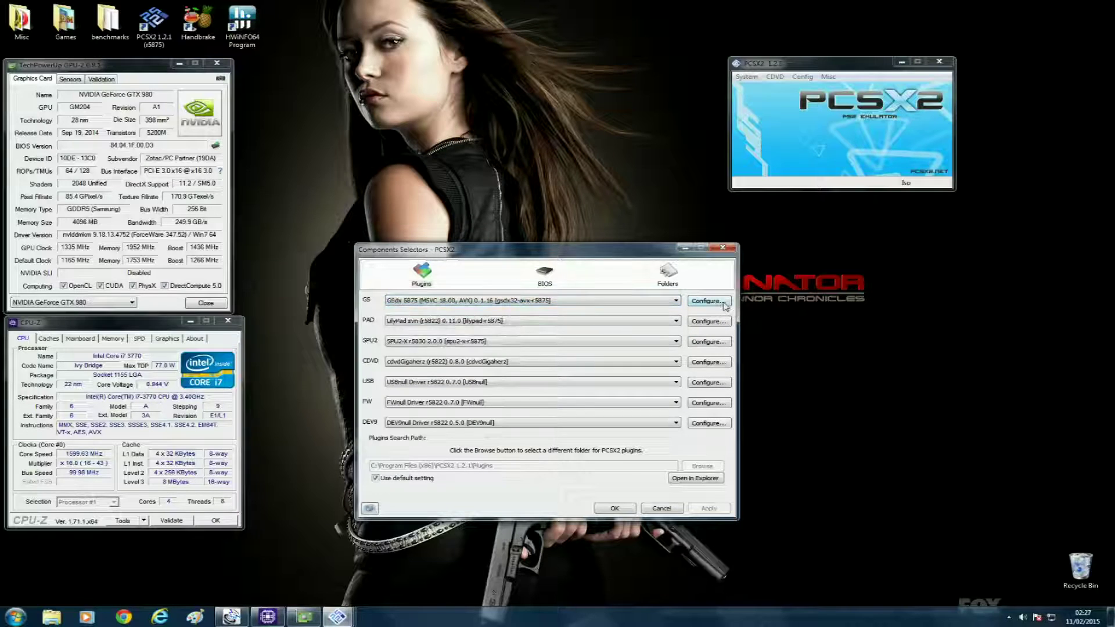
{"action": "left_click", "coordinate": [721, 305]}
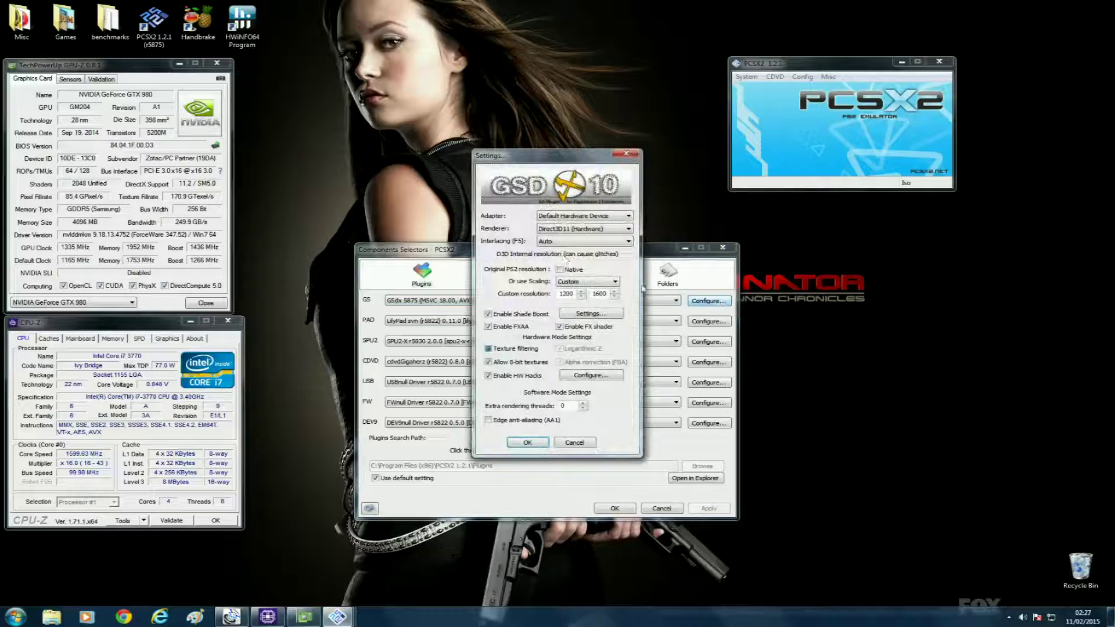
{"action": "left_click", "coordinate": [596, 230]}
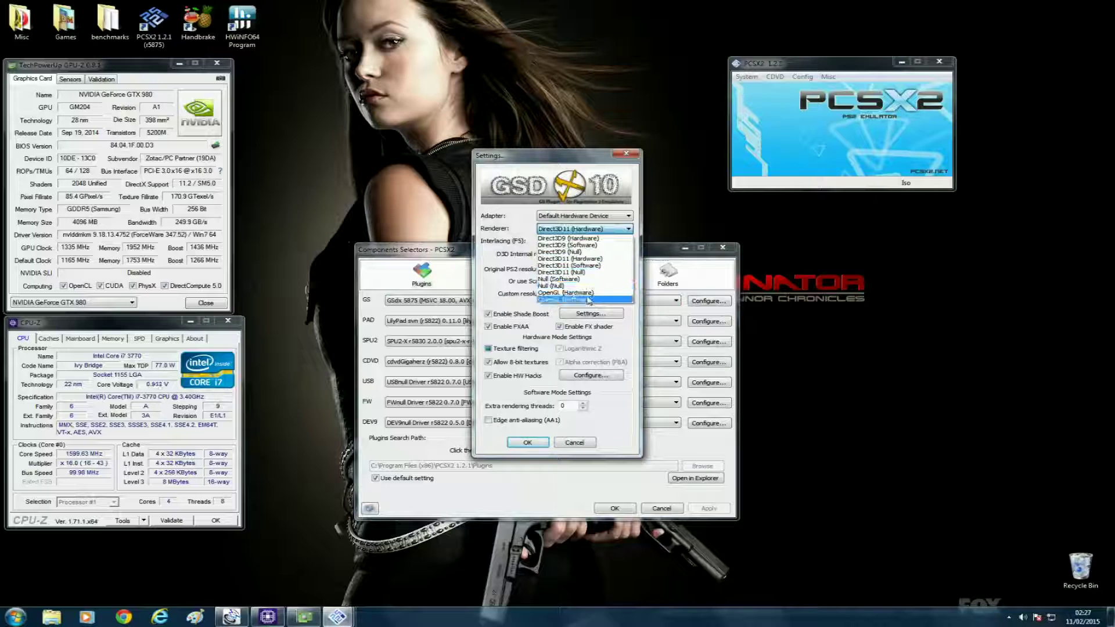
{"action": "left_click", "coordinate": [597, 263]}
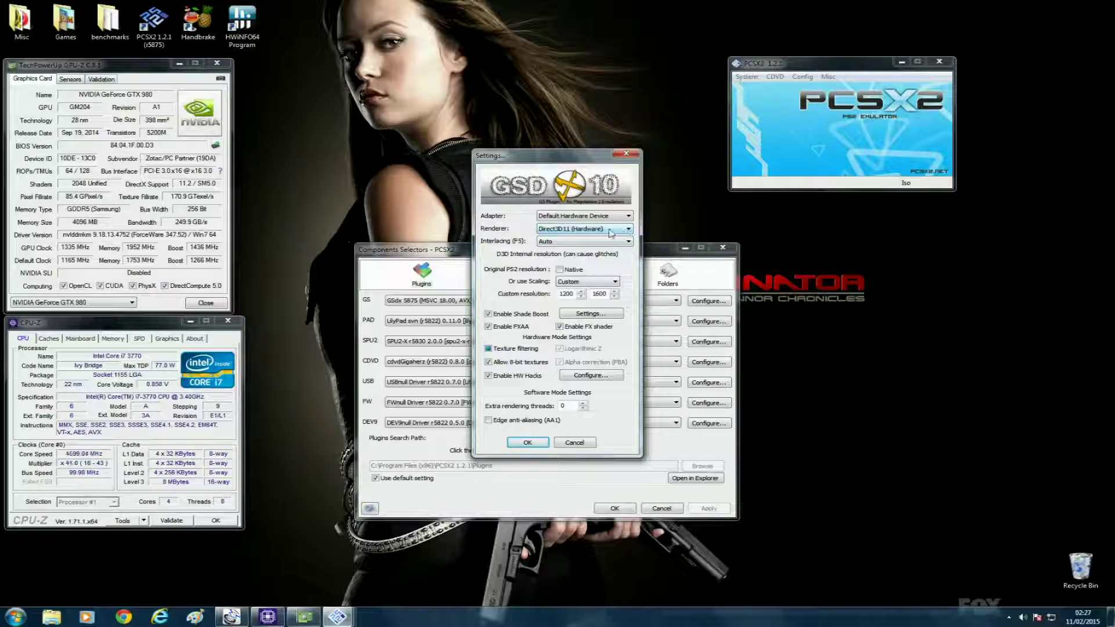
- Set the custom D3D internal resolution to 3840 by 2400
{"action": "left_click", "coordinate": [561, 294]}
{"action": "double_click", "coordinate": [561, 294]}
{"action": "type", "text": "3"}
{"action": "double_click", "coordinate": [592, 294]}
{"action": "key", "text": "shift+Tab"}
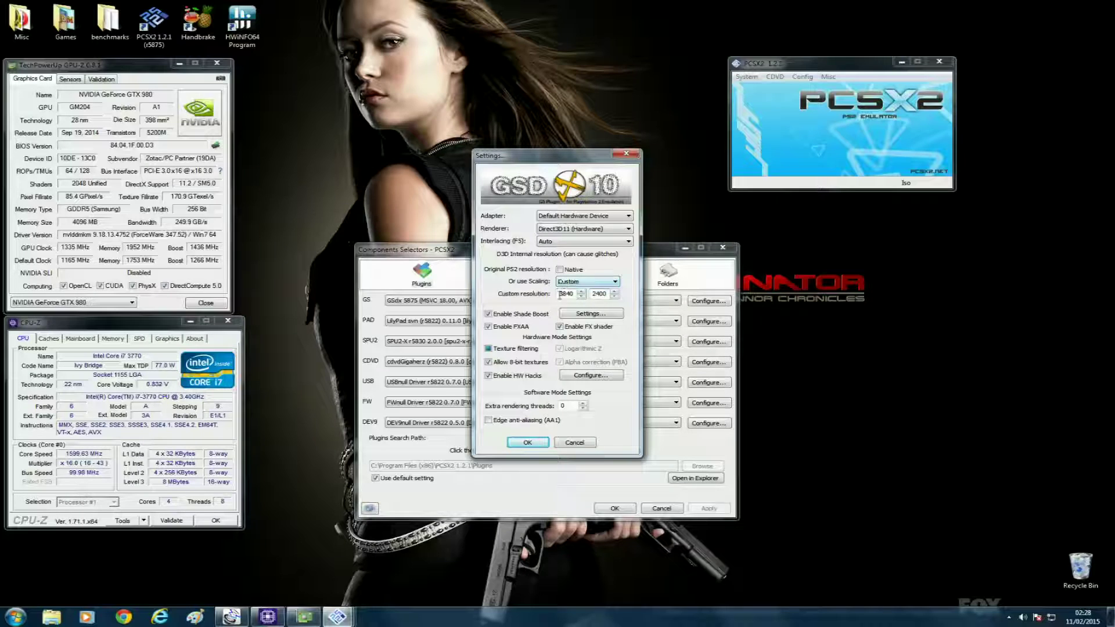
- Raise the contrast slightly above its middle value in the Shade Boost settings and accept the change
{"action": "left_click", "coordinate": [587, 314]}
{"action": "left_click_drag", "start_coordinate": [572, 323], "coordinate": [580, 327]}
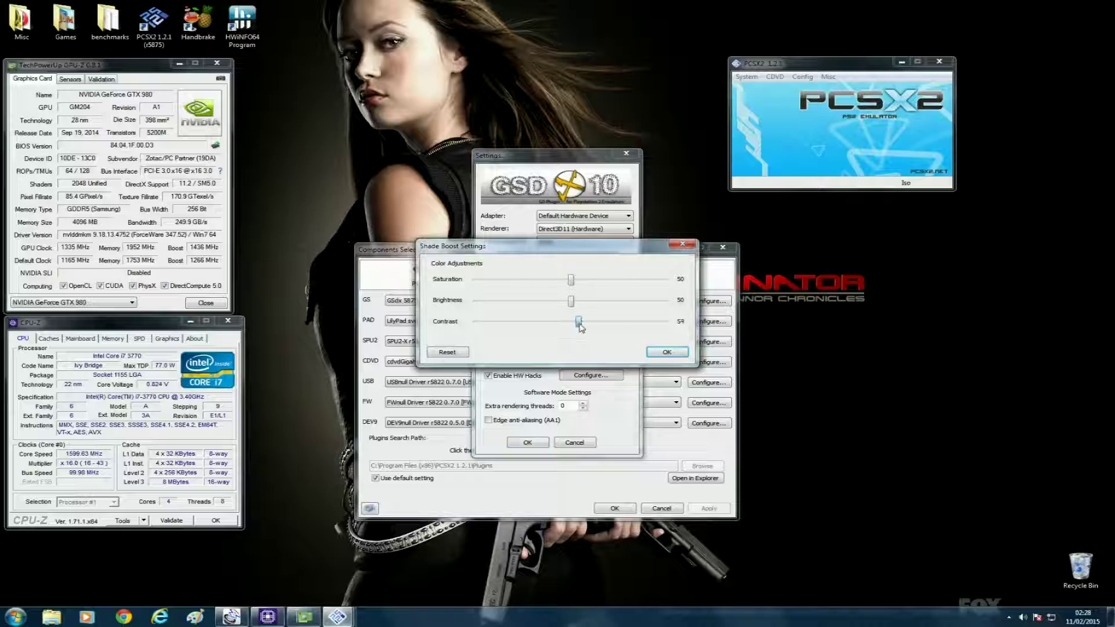
{"action": "left_click_drag", "start_coordinate": [583, 328], "coordinate": [584, 329]}
{"action": "left_click", "coordinate": [666, 353]}
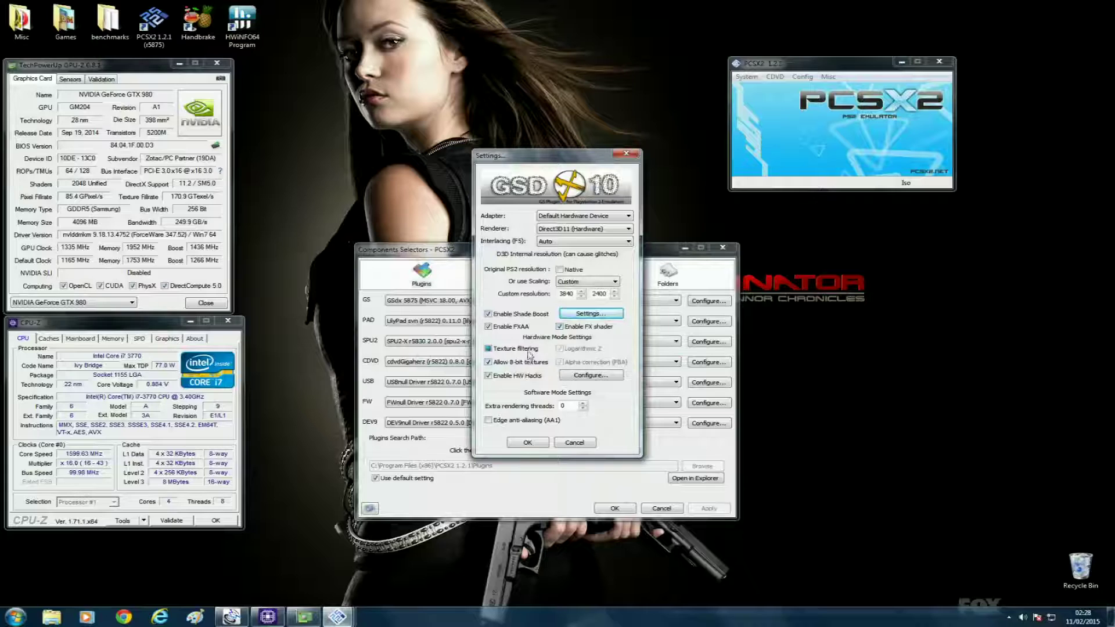
- Read the descriptions of the hardware hacks, including Sprite, Half-pixel Offset and NVIDIA Hack, and confirm the GSdx plugin settings
{"action": "left_click", "coordinate": [591, 375]}
{"action": "mouse_move", "coordinate": [469, 323]}
{"action": "mouse_move", "coordinate": [512, 312]}
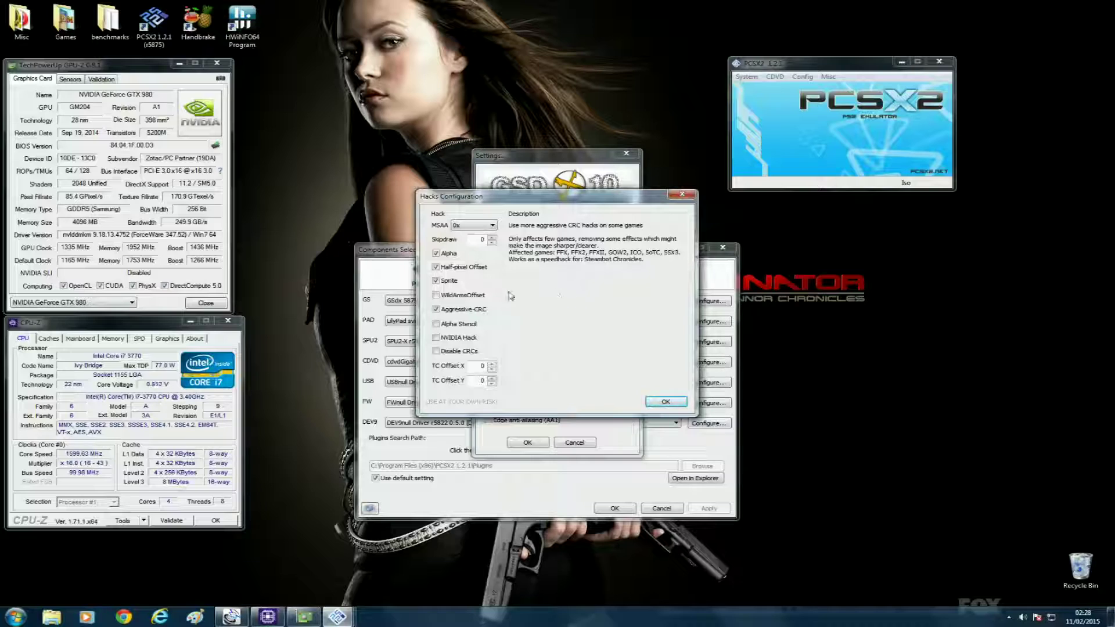
{"action": "mouse_move", "coordinate": [448, 288]}
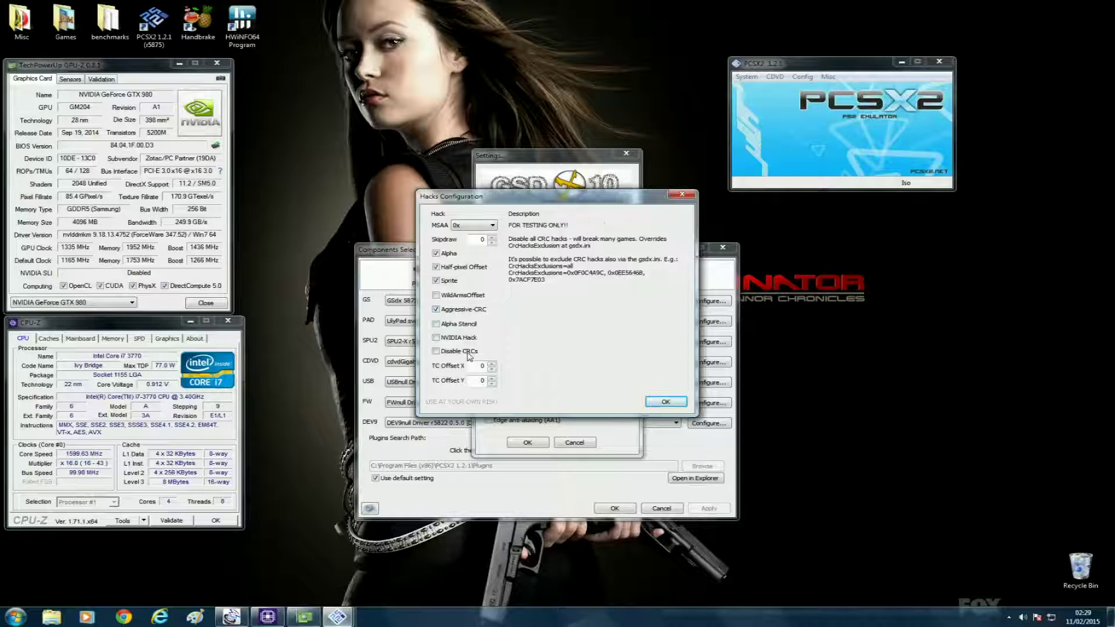
{"action": "mouse_move", "coordinate": [456, 259]}
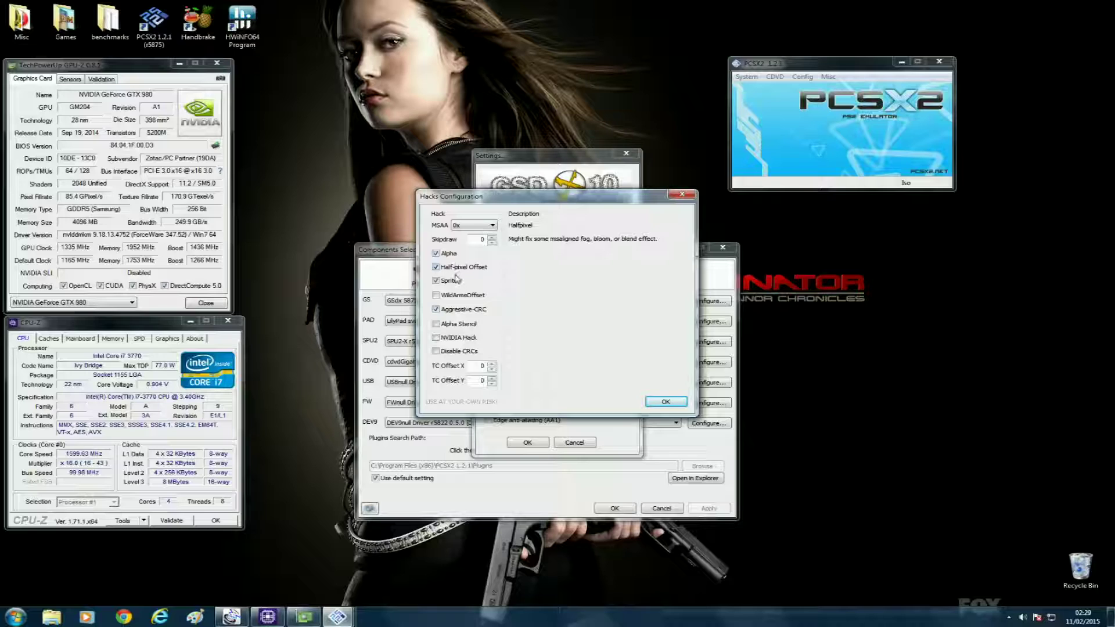
{"action": "mouse_move", "coordinate": [460, 343]}
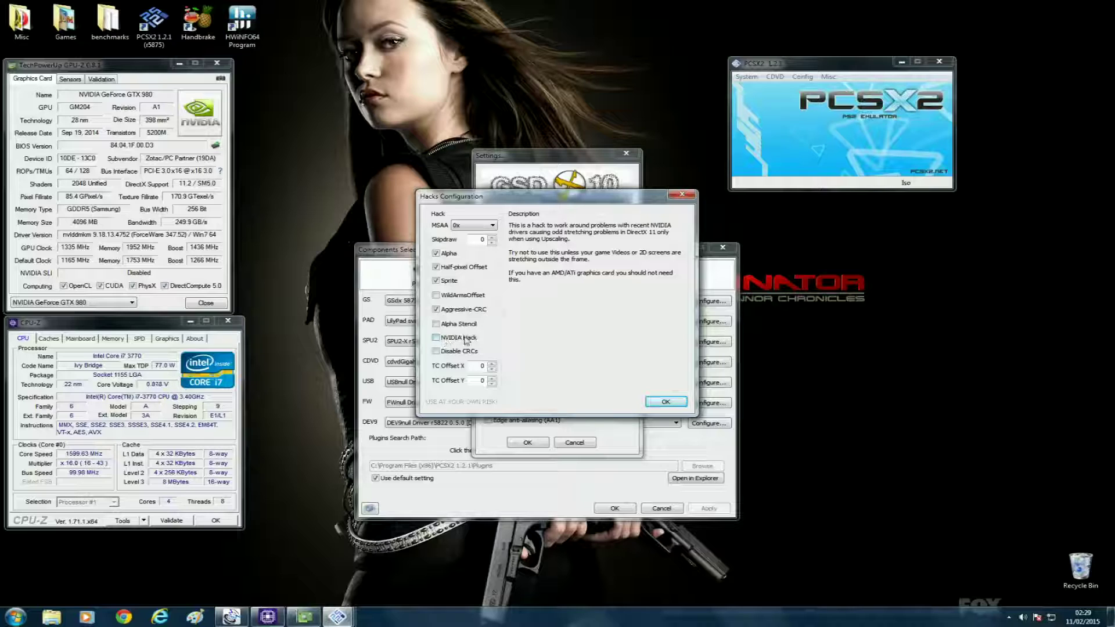
{"action": "left_click", "coordinate": [666, 402]}
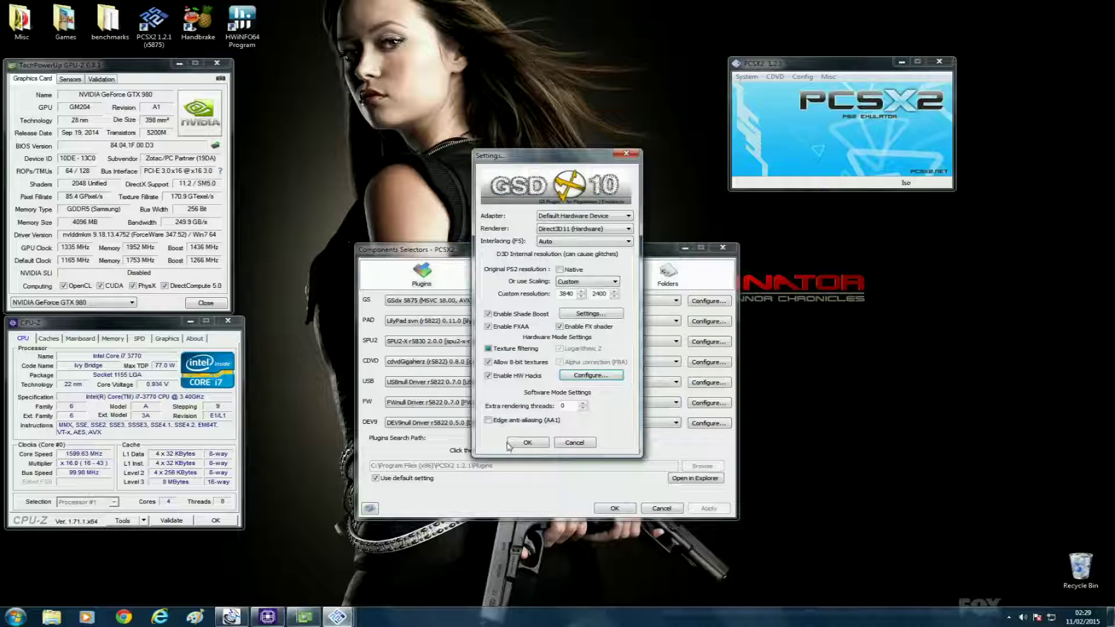
{"action": "left_click", "coordinate": [526, 443]}
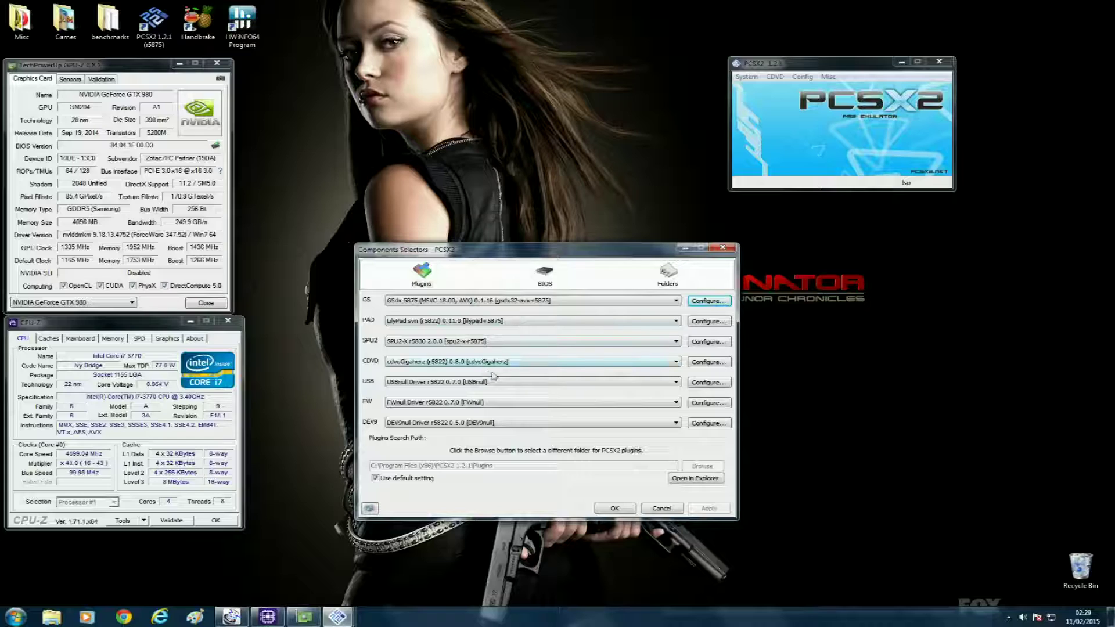
- Check the source drive of the CDVD plugin without changing it, and confirm the component selection
{"action": "left_click", "coordinate": [704, 363]}
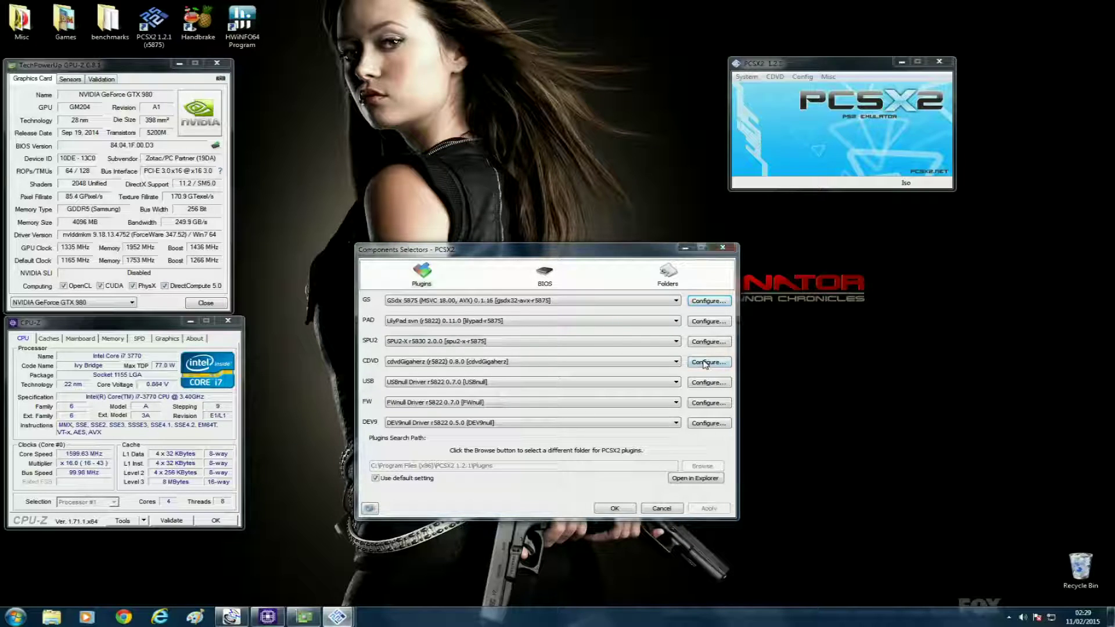
{"action": "left_click", "coordinate": [449, 292]}
{"action": "left_click", "coordinate": [459, 294]}
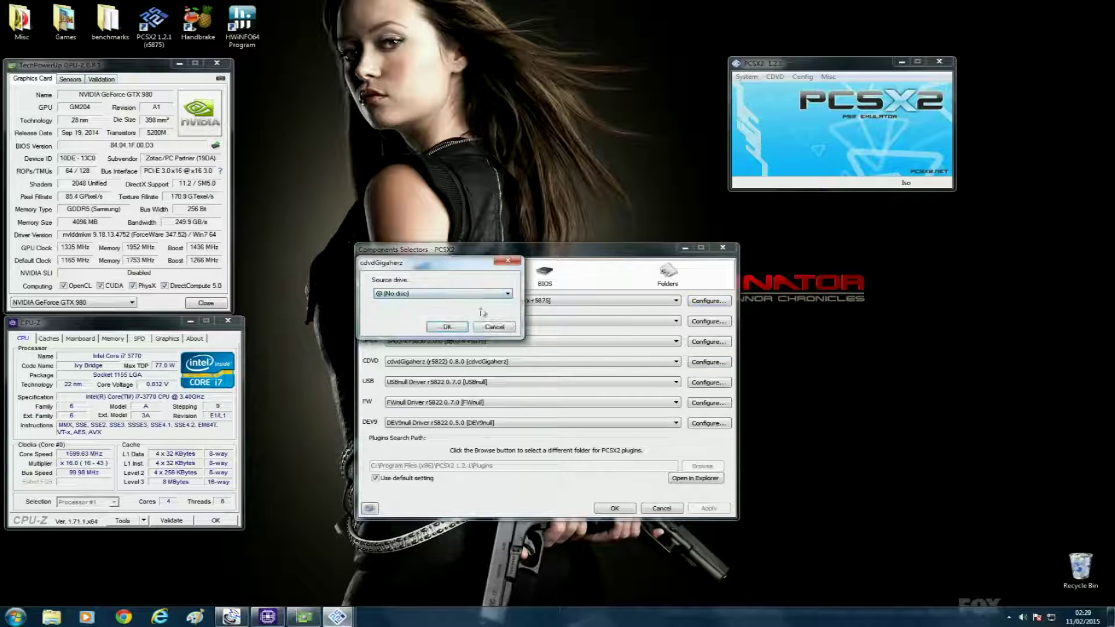
{"action": "left_click", "coordinate": [495, 327]}
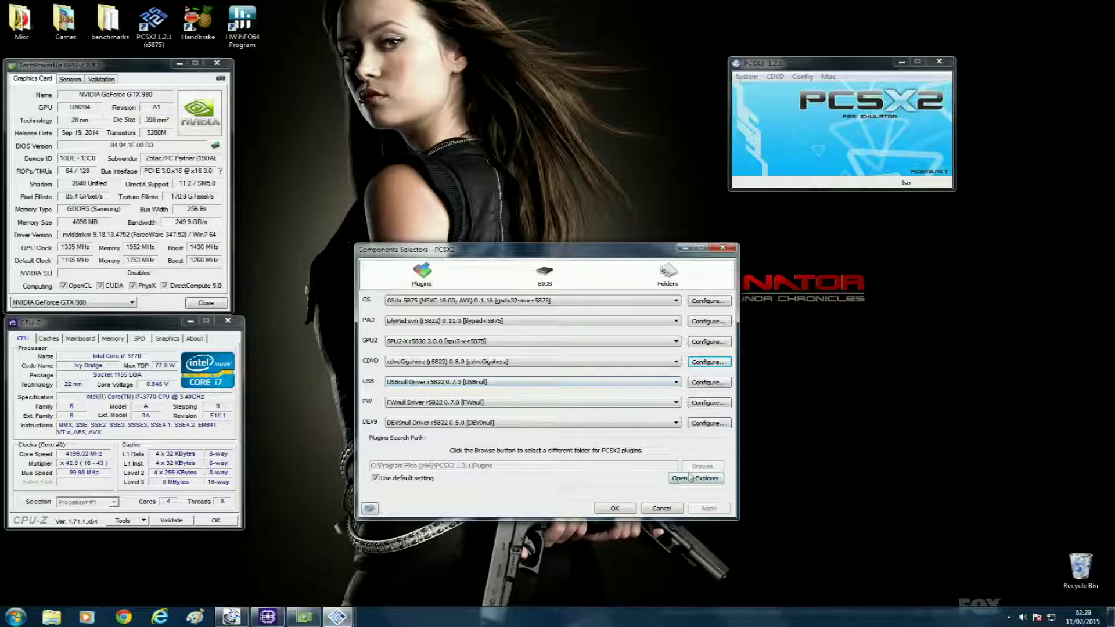
{"action": "left_click", "coordinate": [613, 508]}
- Select the Street Fighter EX3 (USA).bin game image and fast-boot it
{"action": "left_click", "coordinate": [746, 76]}
{"action": "mouse_move", "coordinate": [775, 77]}
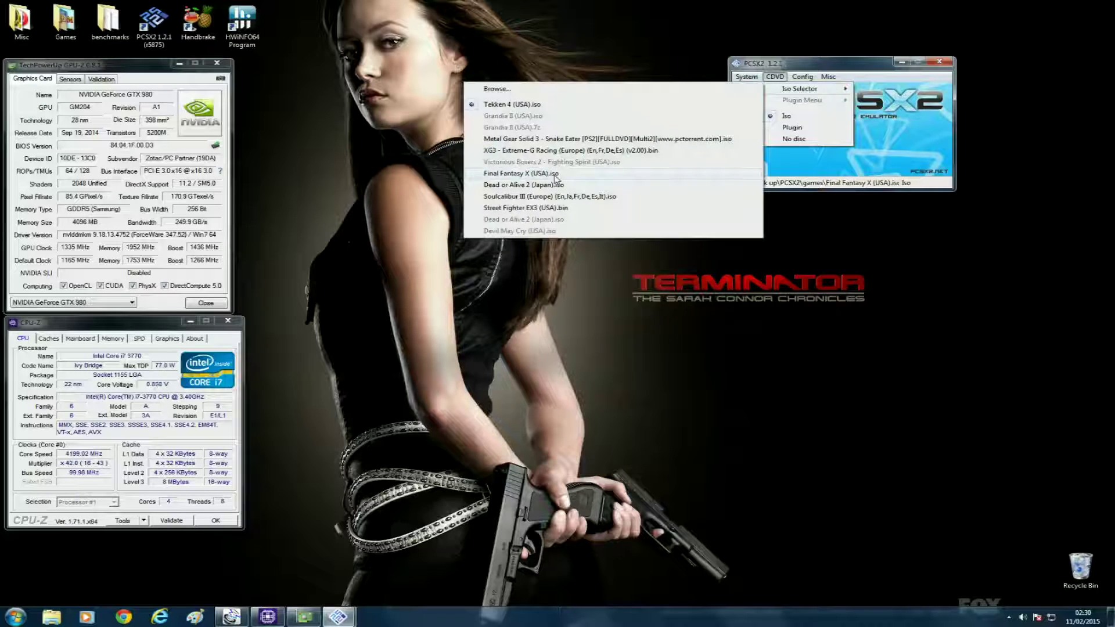
{"action": "left_click", "coordinate": [526, 208]}
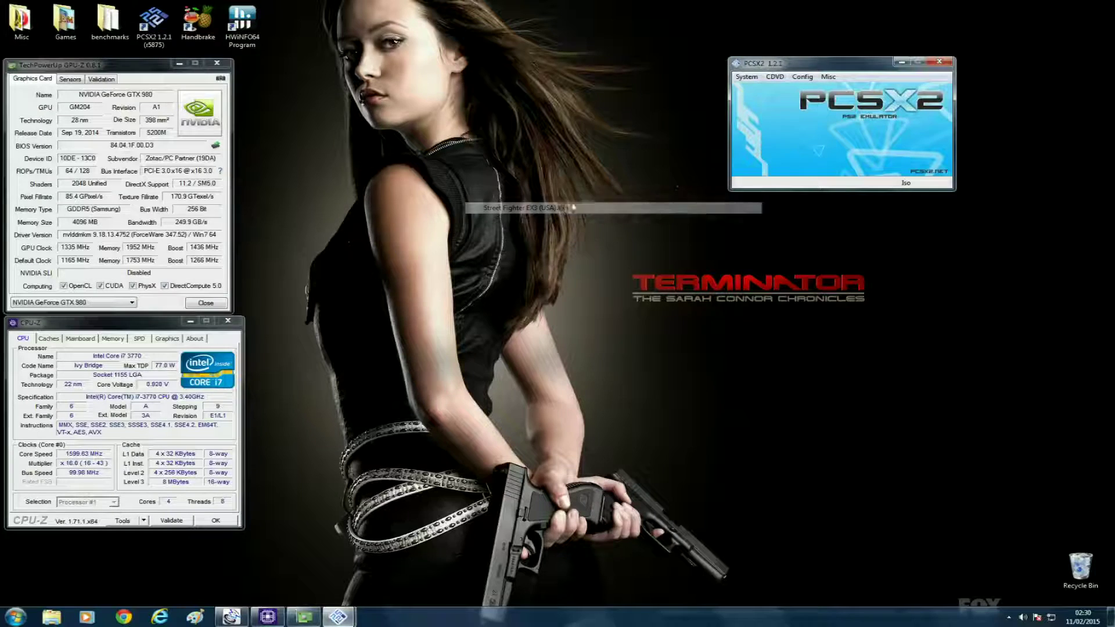
{"action": "left_click", "coordinate": [748, 77]}
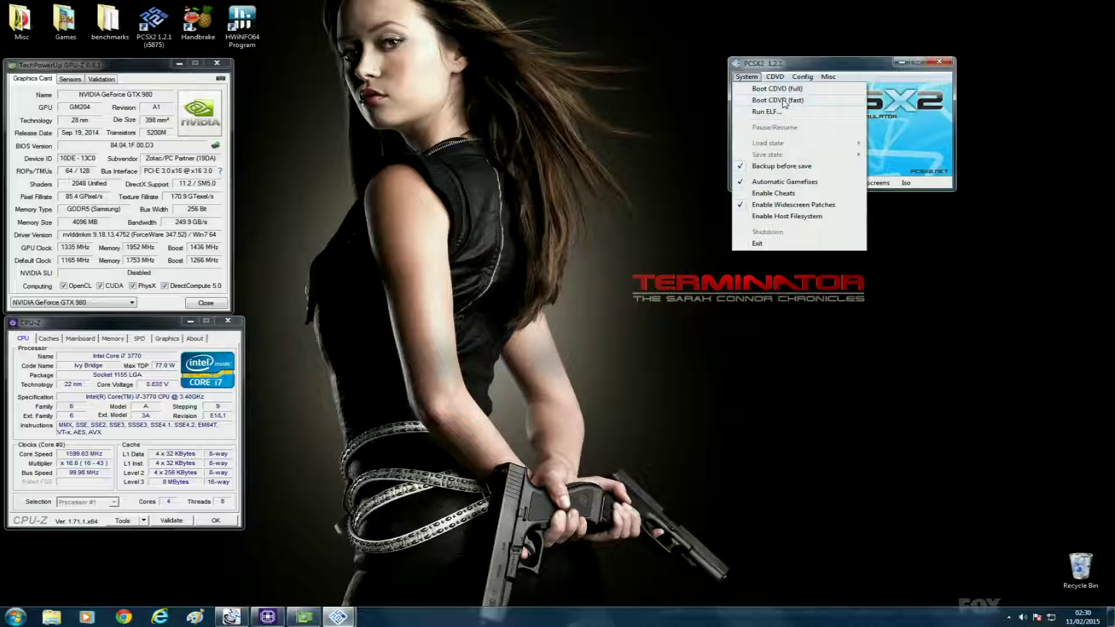
{"action": "left_click", "coordinate": [785, 100]}
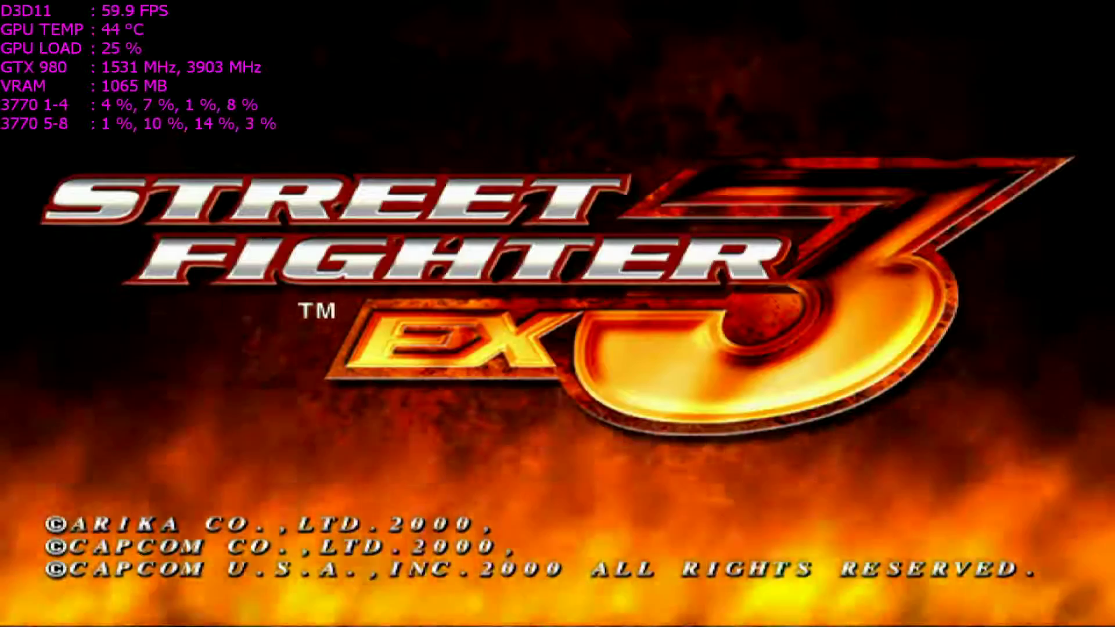
- Play a match as Ken in Original Mode at Normal difficulty, and suspend the game to return to the desktop
{"action": "key", "text": "Return"}
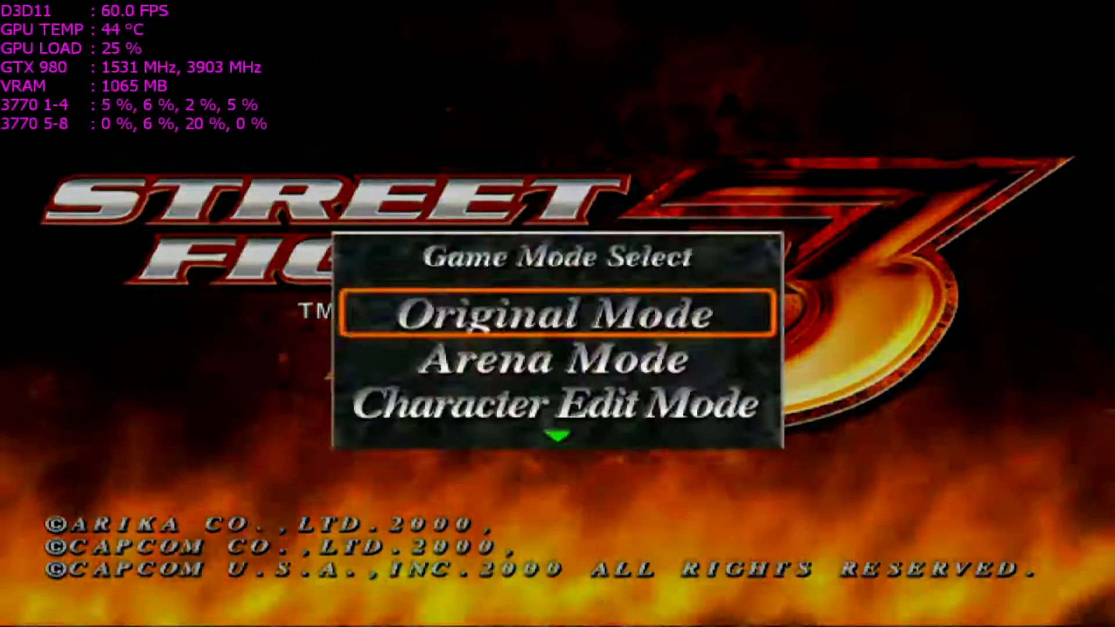
{"action": "key", "text": "Return"}
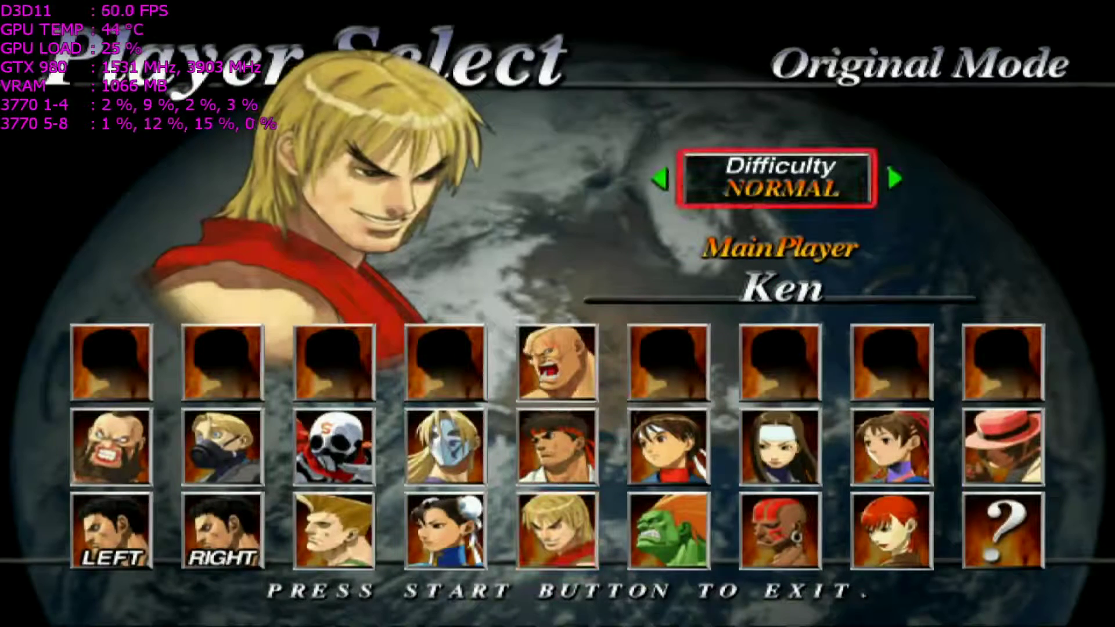
{"action": "key", "text": "Return"}
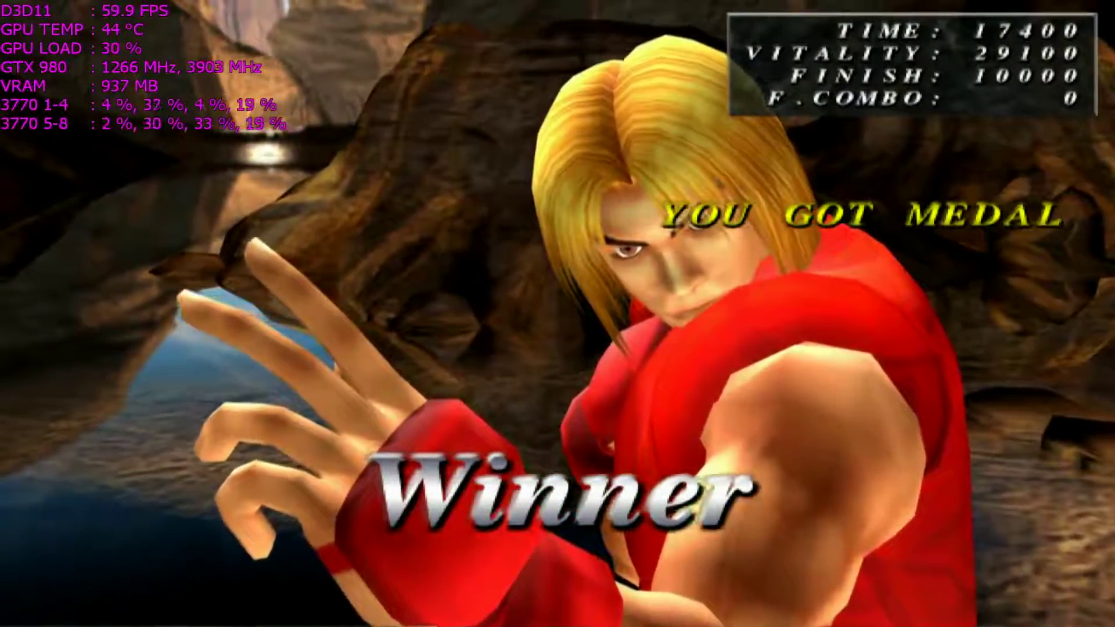
{"action": "key", "text": "Escape"}
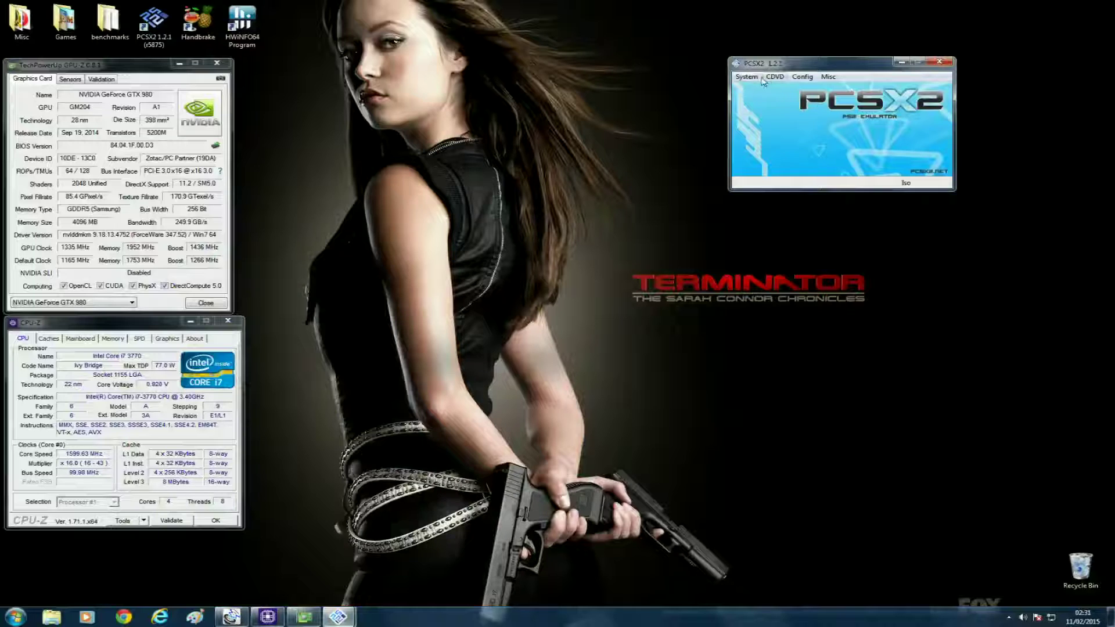
- Switch the game image to Tekken 4 (USA).iso and boot it with a system reset
{"action": "left_click", "coordinate": [772, 77]}
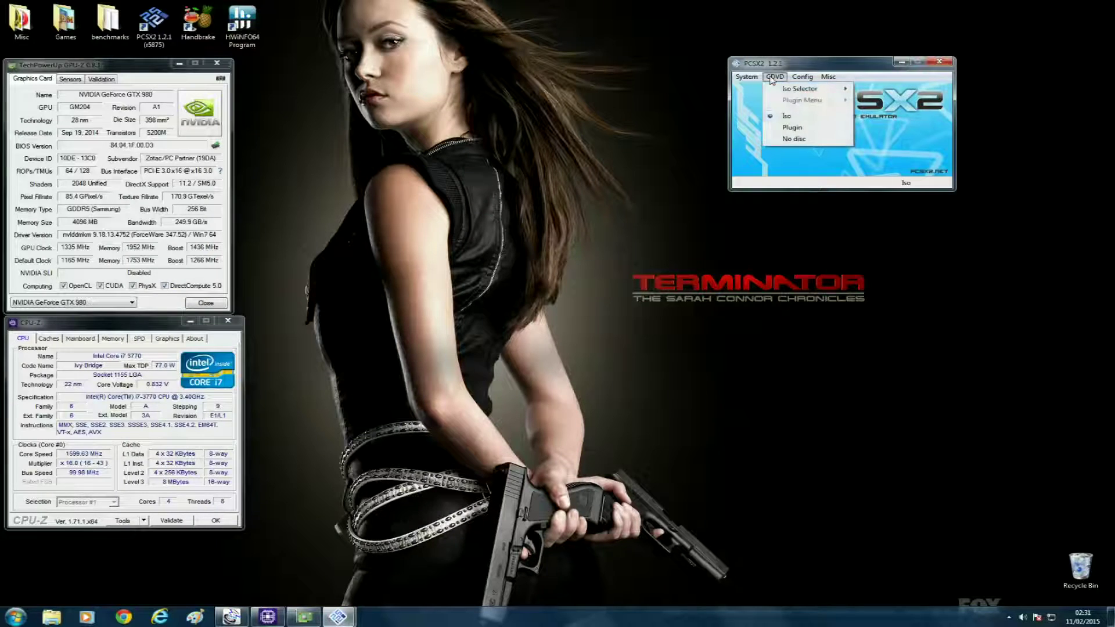
{"action": "mouse_move", "coordinate": [799, 90]}
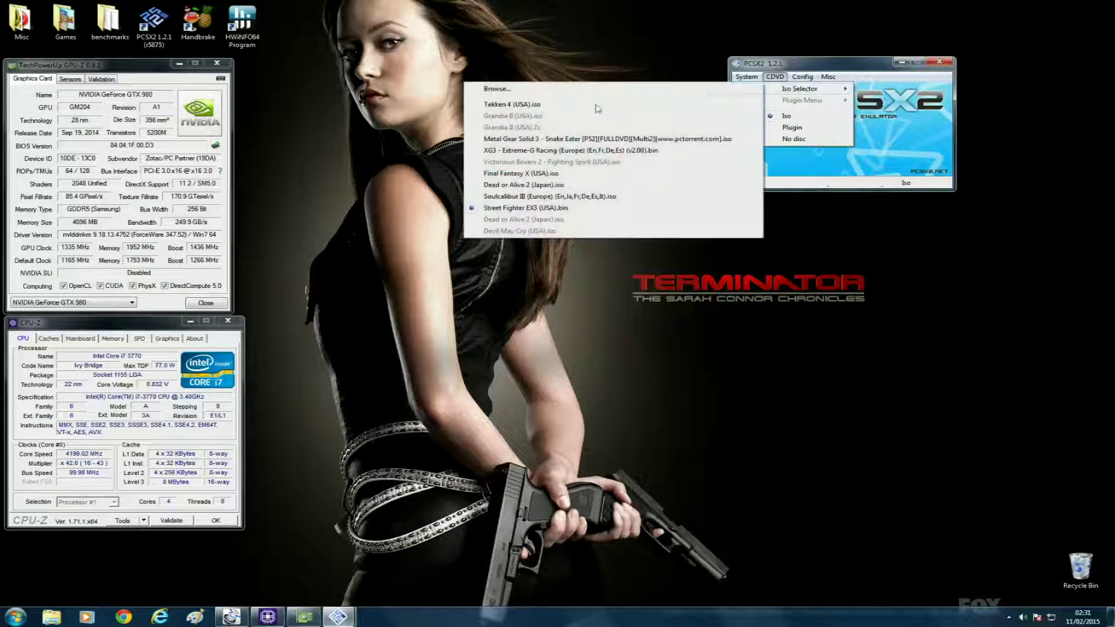
{"action": "left_click", "coordinate": [531, 105]}
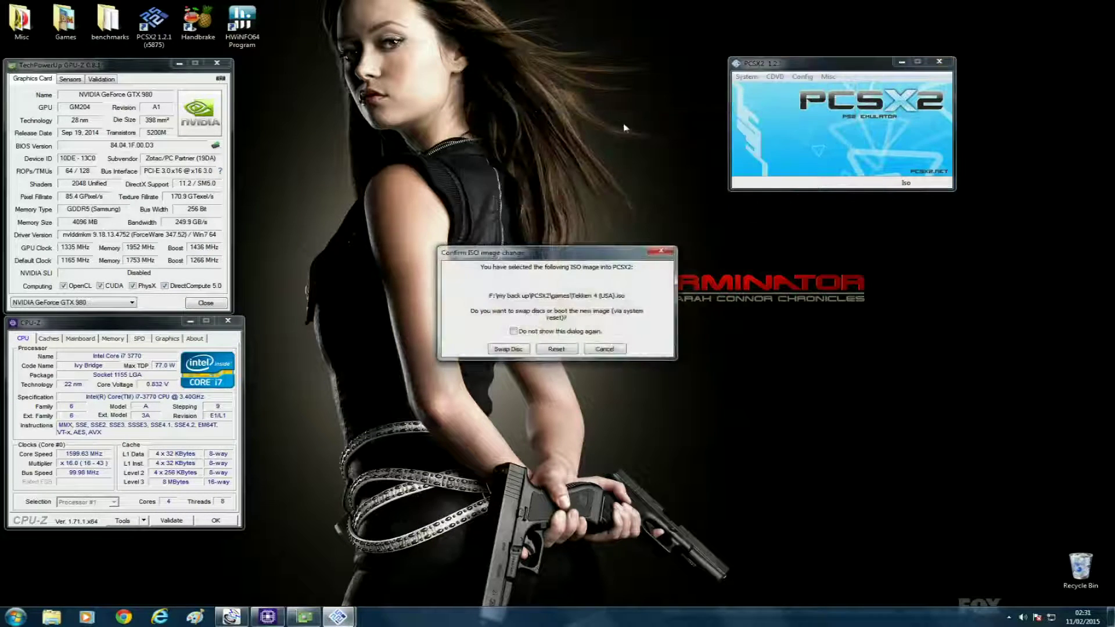
{"action": "left_click", "coordinate": [557, 349]}
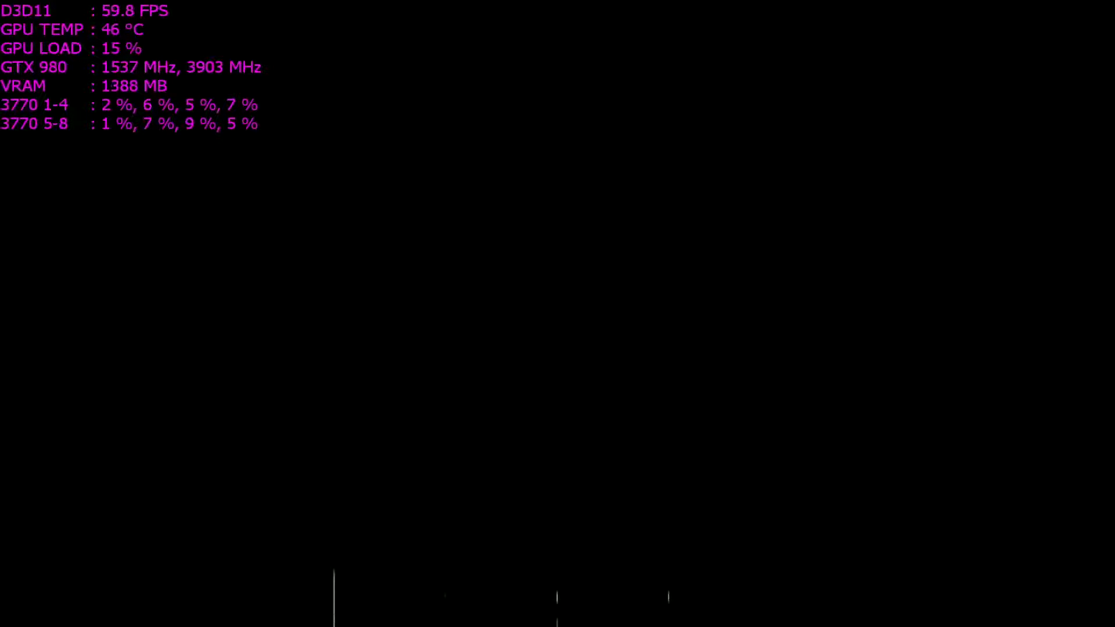
- Check how Tekken 4's mode select and title screens render, and exit full screen and suspend the game
{"action": "key", "text": "Return"}
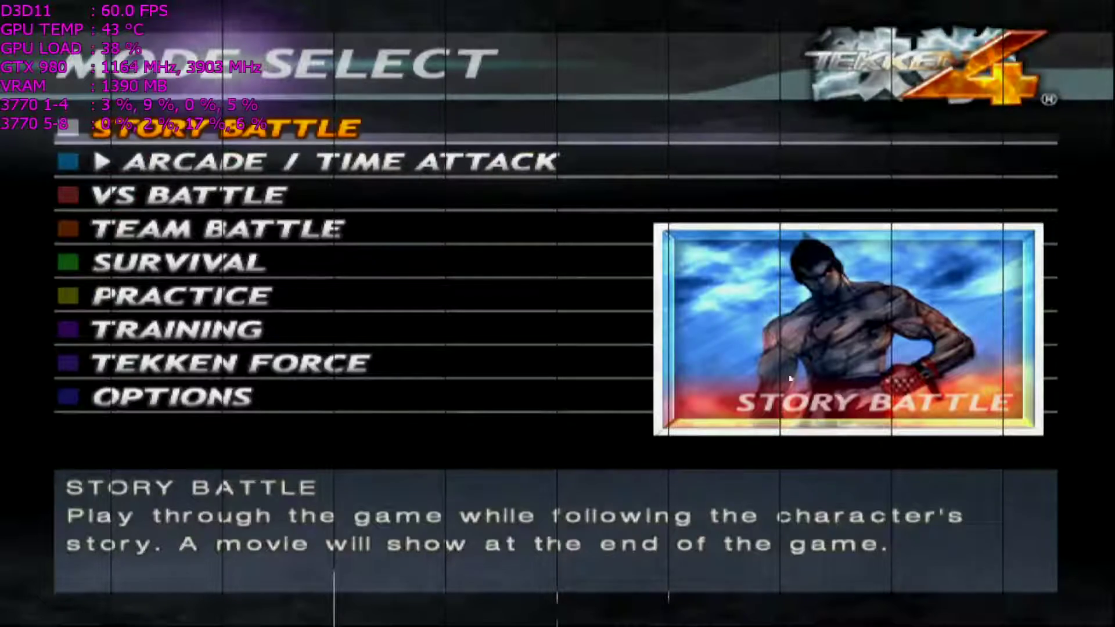
{"action": "key", "text": "Return"}
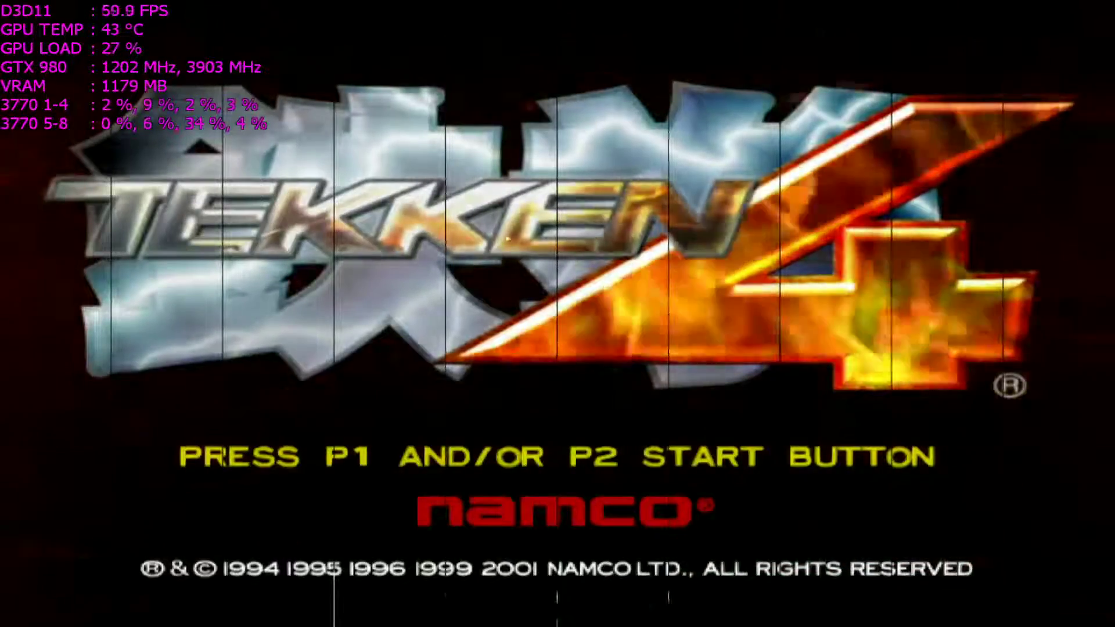
{"action": "key", "text": "alt+Return"}
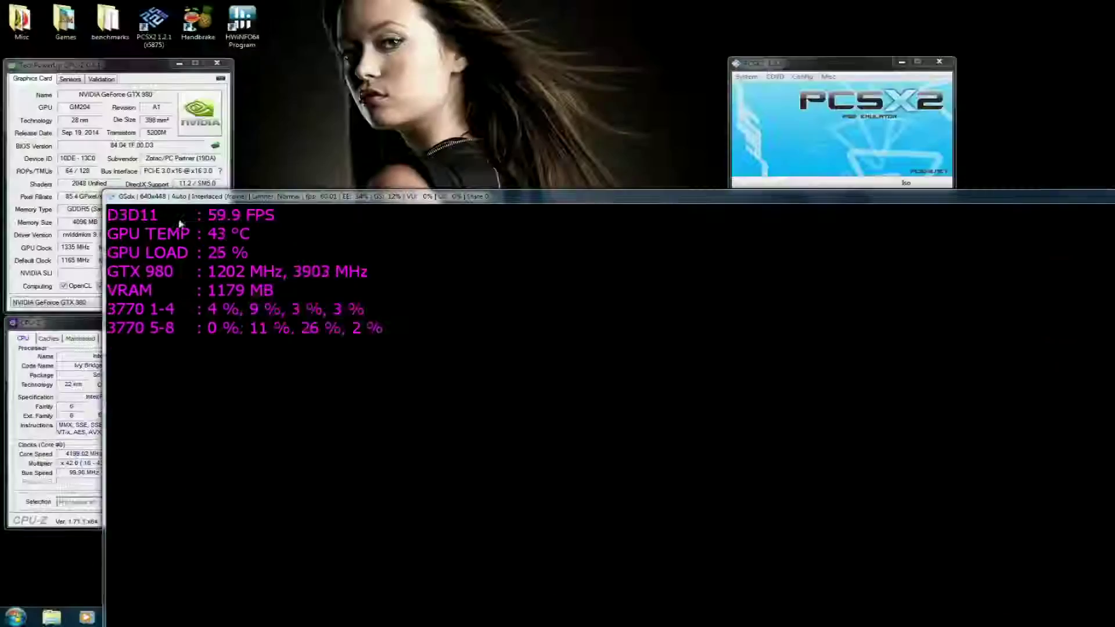
{"action": "key", "text": "Escape"}
- Set the custom D3D internal resolution to 1200 by 1600 in the GSdx plugin settings and accept the change
{"action": "left_click", "coordinate": [802, 76]}
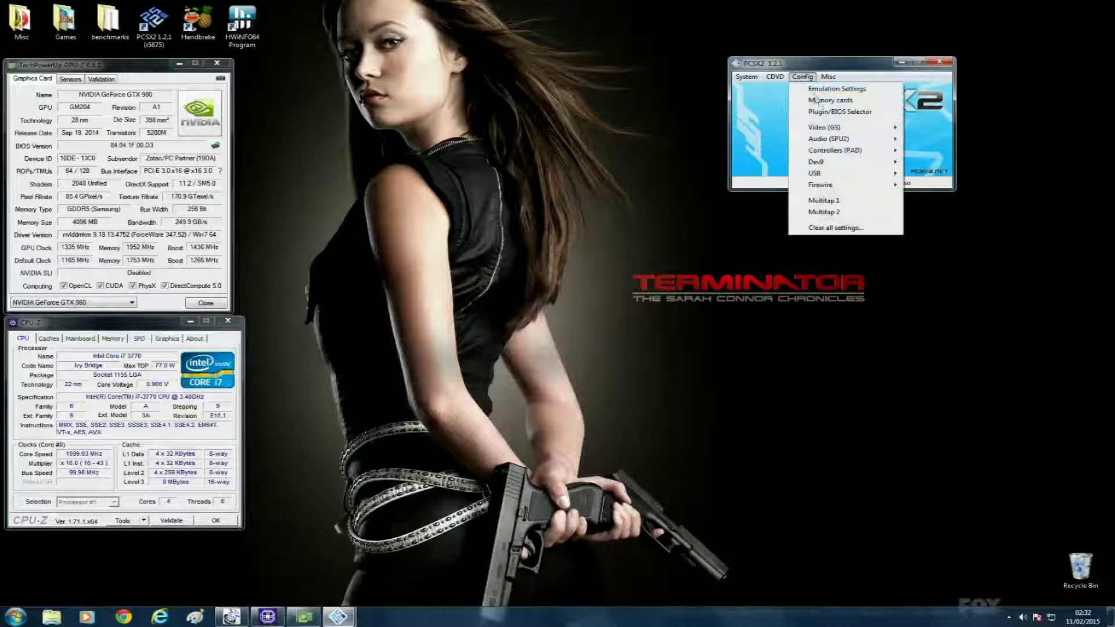
{"action": "mouse_move", "coordinate": [842, 129]}
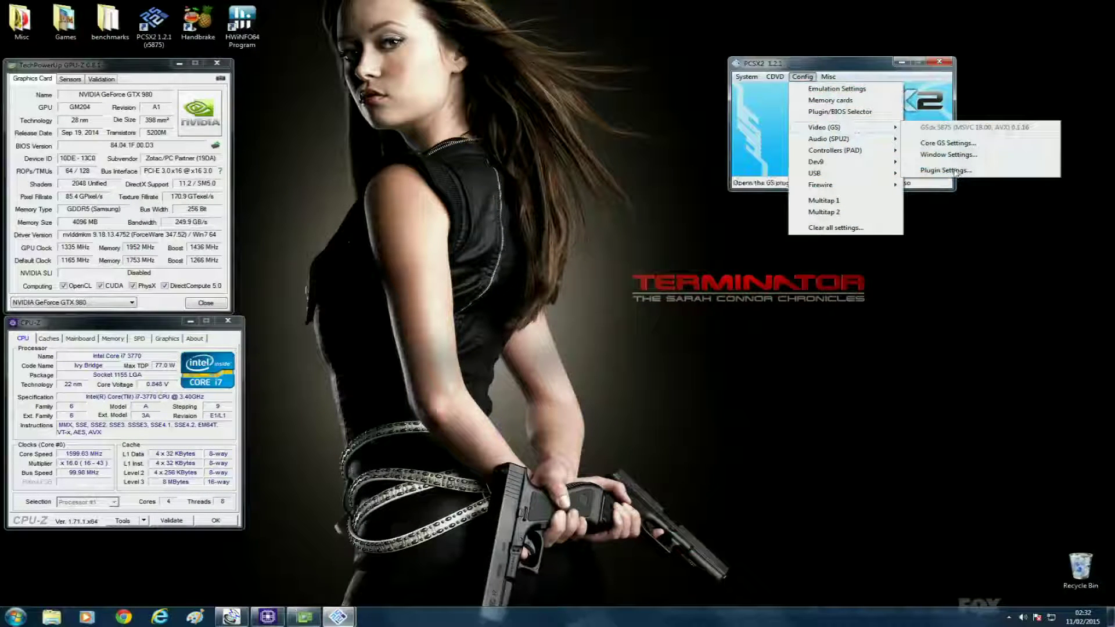
{"action": "left_click", "coordinate": [955, 172]}
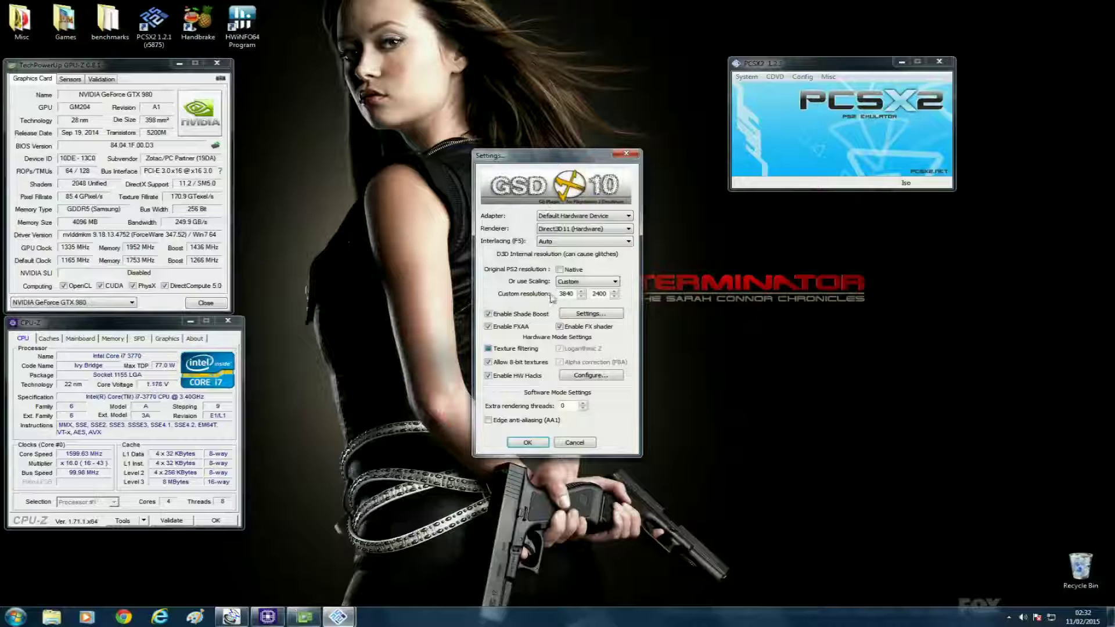
{"action": "type", "text": "1200"}
{"action": "left_click_drag", "start_coordinate": [594, 294], "coordinate": [634, 297]}
{"action": "type", "text": "16"}
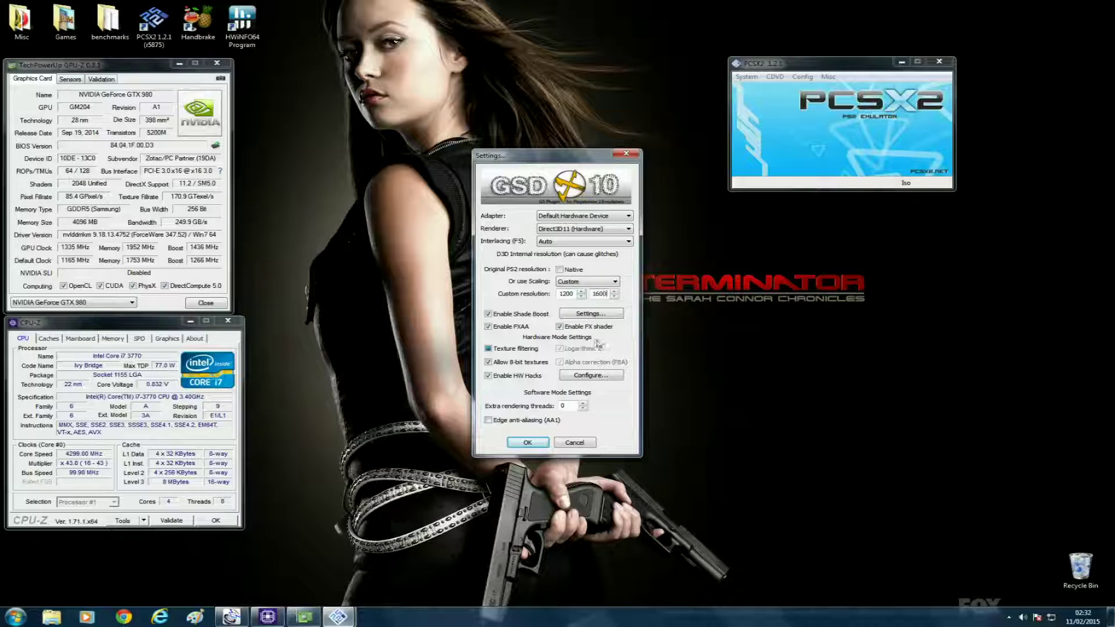
{"action": "left_click", "coordinate": [527, 442]}
- Run Tekken 4 again with the changed graphics settings and show it in full screen
{"action": "left_click", "coordinate": [747, 76]}
{"action": "left_click", "coordinate": [764, 97]}
{"action": "key", "text": "alt+Return"}
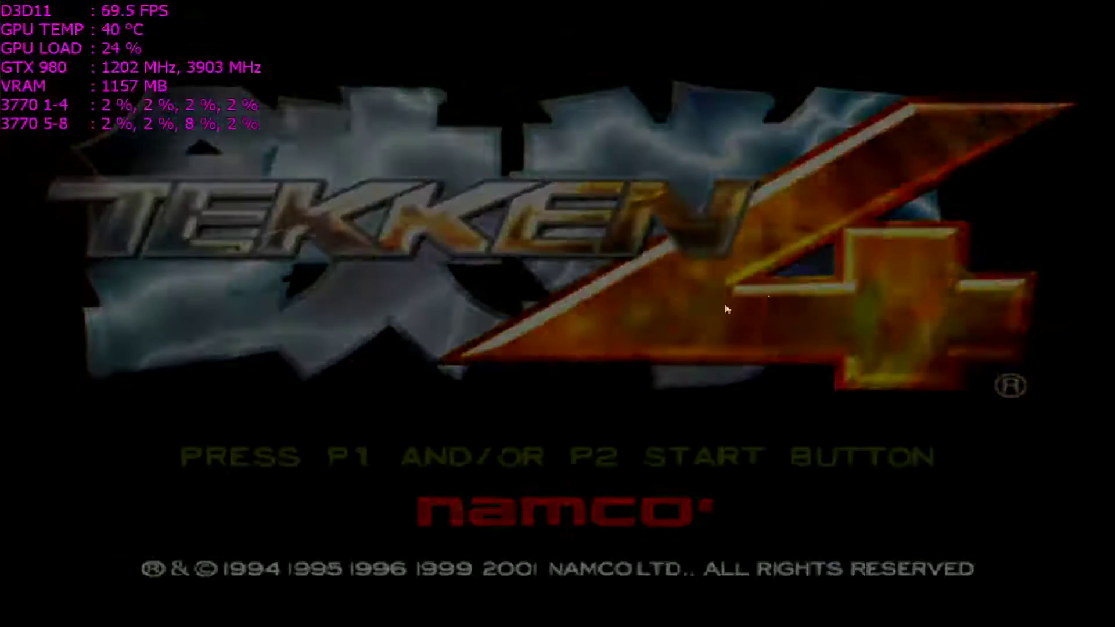
- Play a Story Battle match with the red-haired fighter two places above Kazuya, and suspend the game
{"action": "key", "text": "Return"}
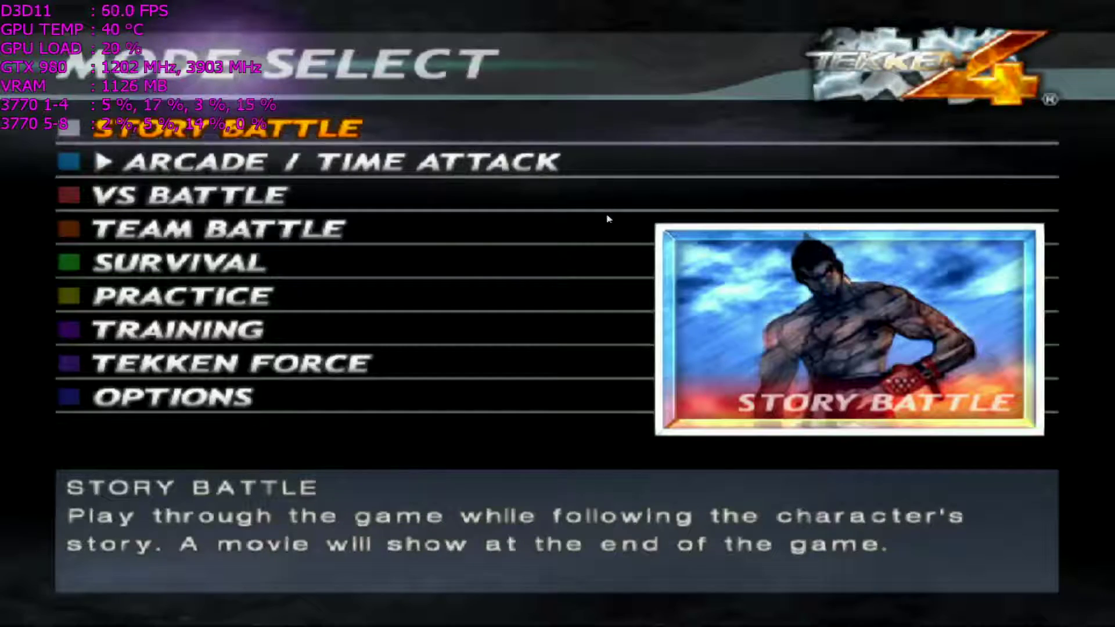
{"action": "key", "text": "Return"}
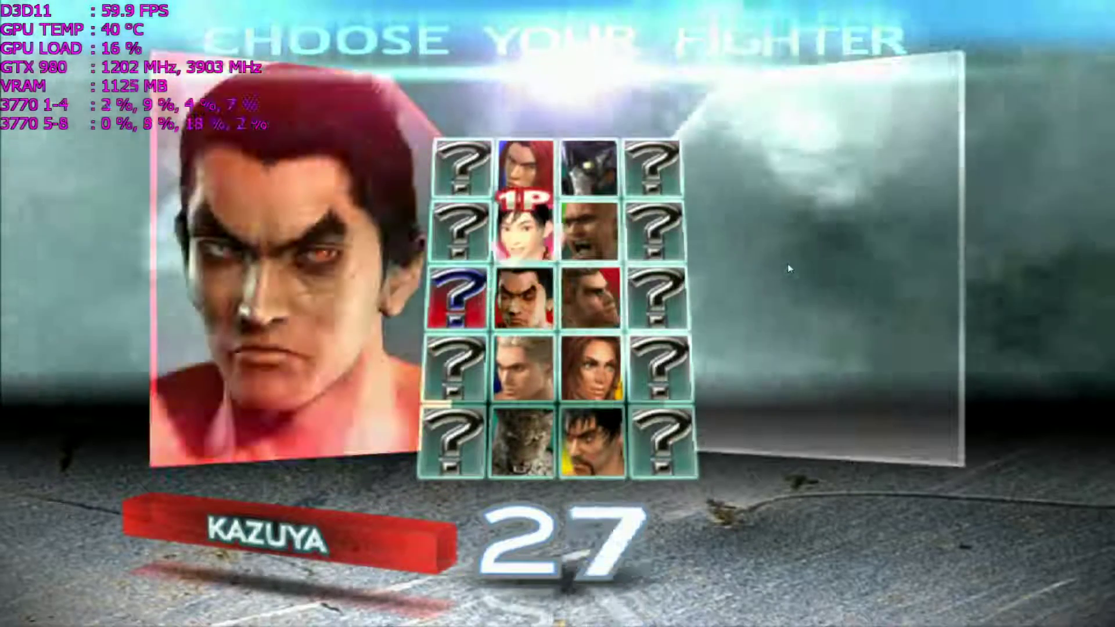
{"action": "key", "text": "Up"}
{"action": "key", "text": "Up"}
{"action": "key", "text": "Return"}
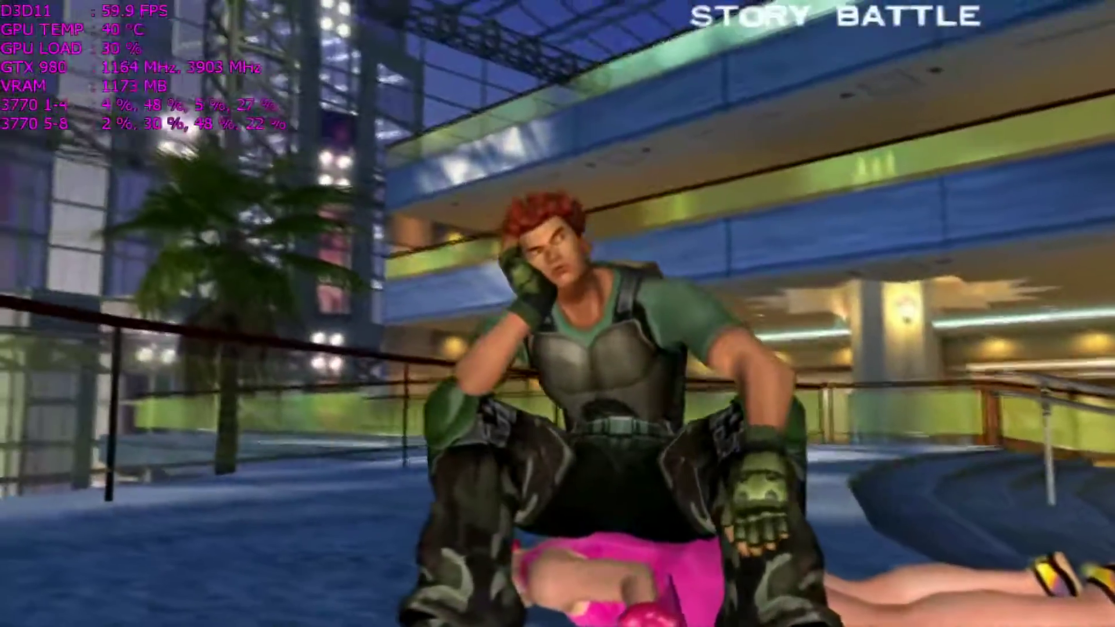
{"action": "key", "text": "Escape"}
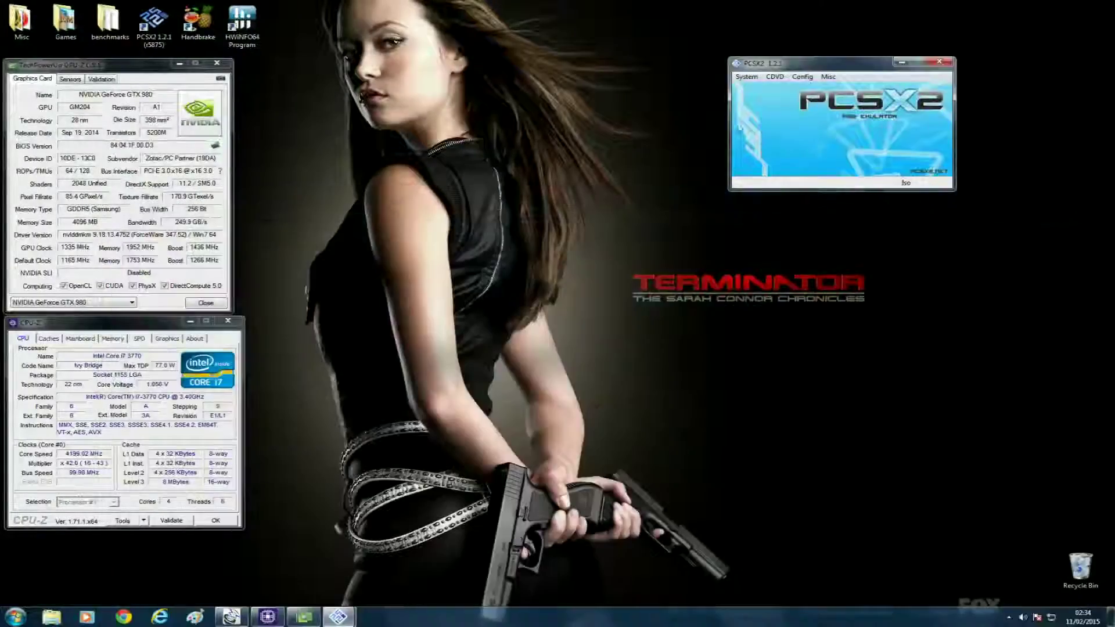